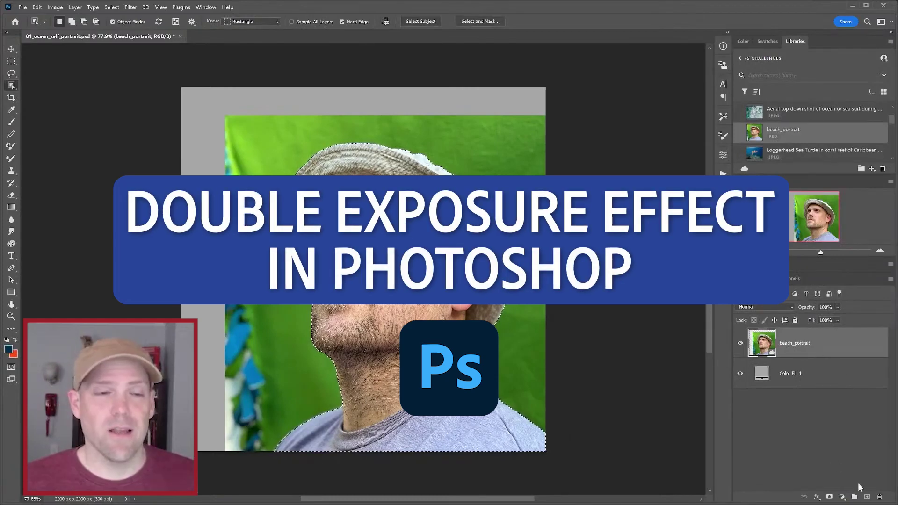
# Add a layer mask to the beach_portrait layer from the active selection to cut out the man
pyautogui.click(841, 496)
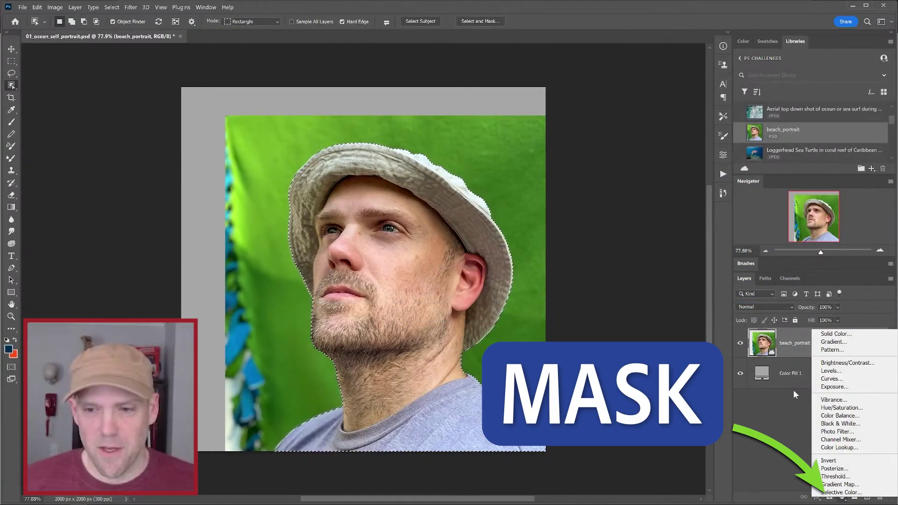
pyautogui.click(795, 394)
pyautogui.click(809, 347)
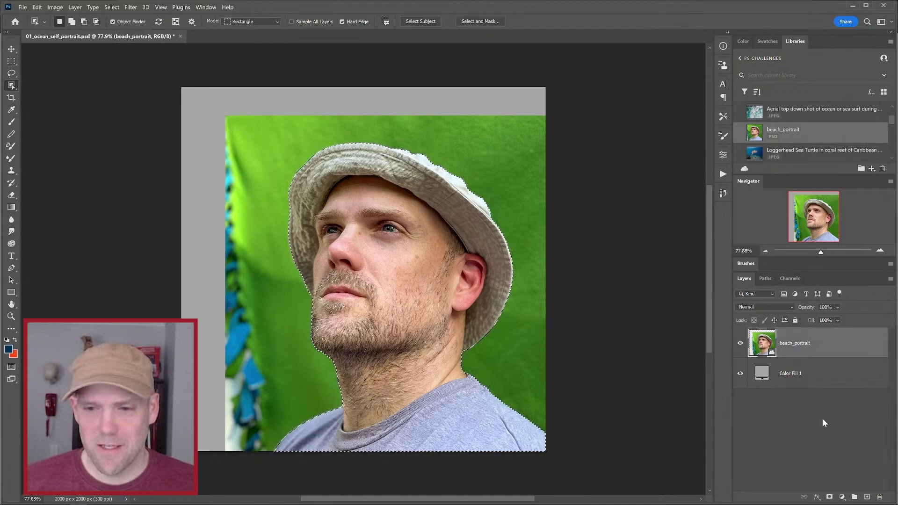
pyautogui.click(829, 497)
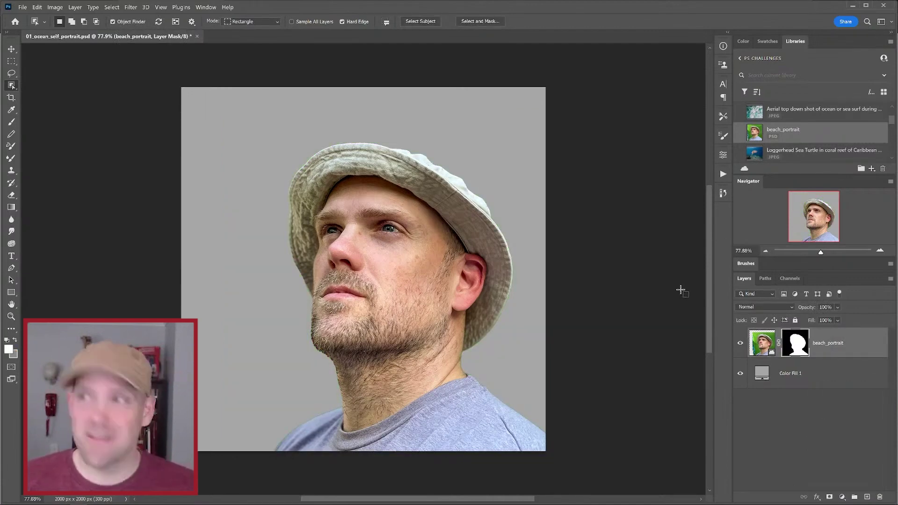
# Place the deep blue sea stock image above the portrait, rotate it about 14.6° and enlarge it to about 49%
pyautogui.moveTo(818, 146); pyautogui.dragTo(796, 330)
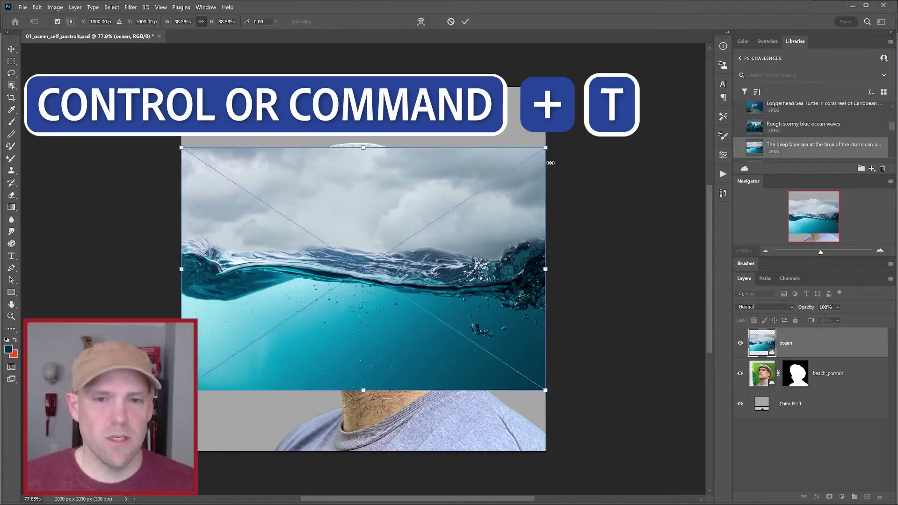
pyautogui.moveTo(554, 142); pyautogui.dragTo(593, 194)
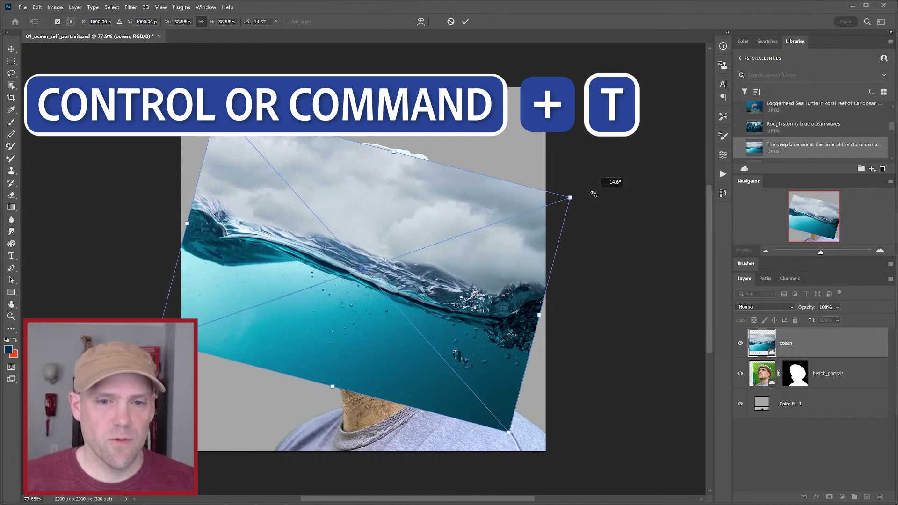
pyautogui.moveTo(560, 258); pyautogui.dragTo(496, 200)
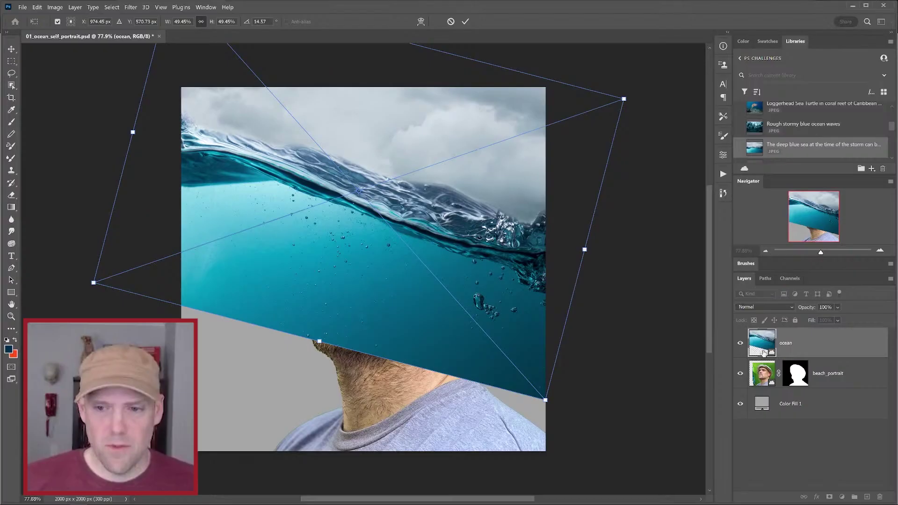
pyautogui.moveTo(504, 244); pyautogui.dragTo(476, 245)
# Lower the ocean layer's opacity to about 49% and align the waterline with the hat, scaling to about 54% and rotating to about 13°
pyautogui.moveTo(811, 308); pyautogui.dragTo(791, 309)
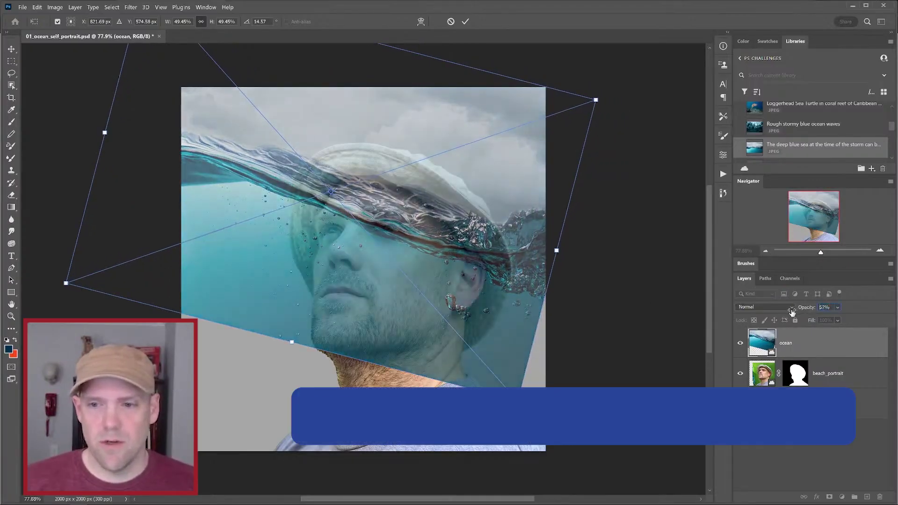
pyautogui.moveTo(519, 271); pyautogui.dragTo(512, 264)
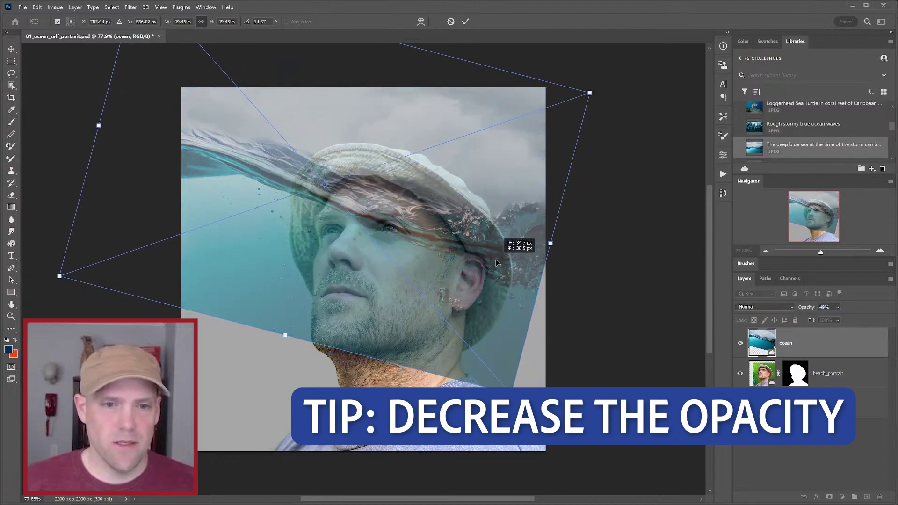
pyautogui.moveTo(511, 393); pyautogui.dragTo(519, 399)
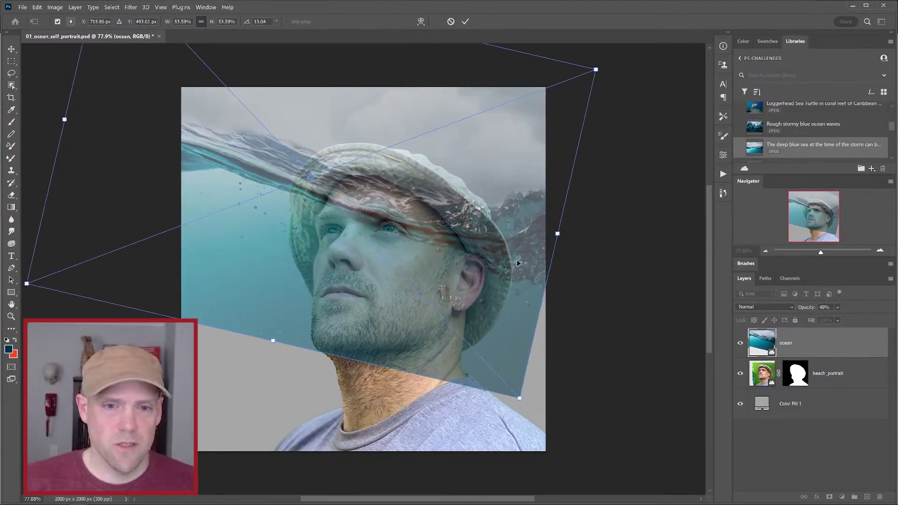
pyautogui.moveTo(517, 262)
pyautogui.mouseDown()
pyautogui.moveTo(561, 393)
pyautogui.moveTo(501, 337)
pyautogui.mouseUp()
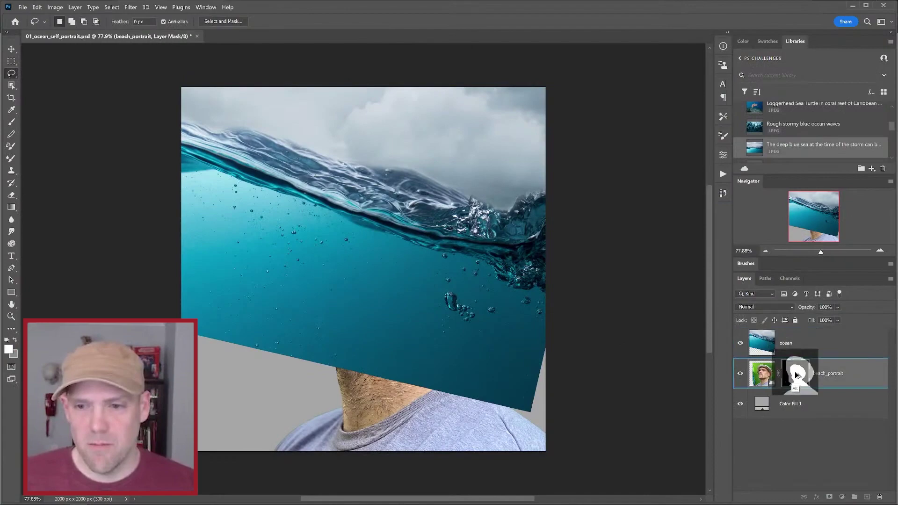
# Copy the beach_portrait layer mask onto the ocean layer and clear the lasso selection
pyautogui.keyDown('alt'); pyautogui.click(794, 374); pyautogui.keyUp('alt')
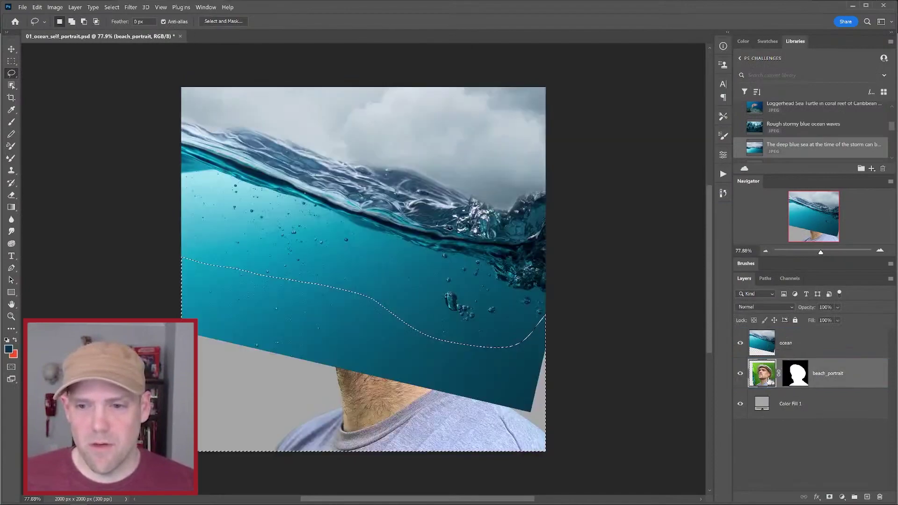
pyautogui.moveTo(794, 374); pyautogui.dragTo(794, 347)
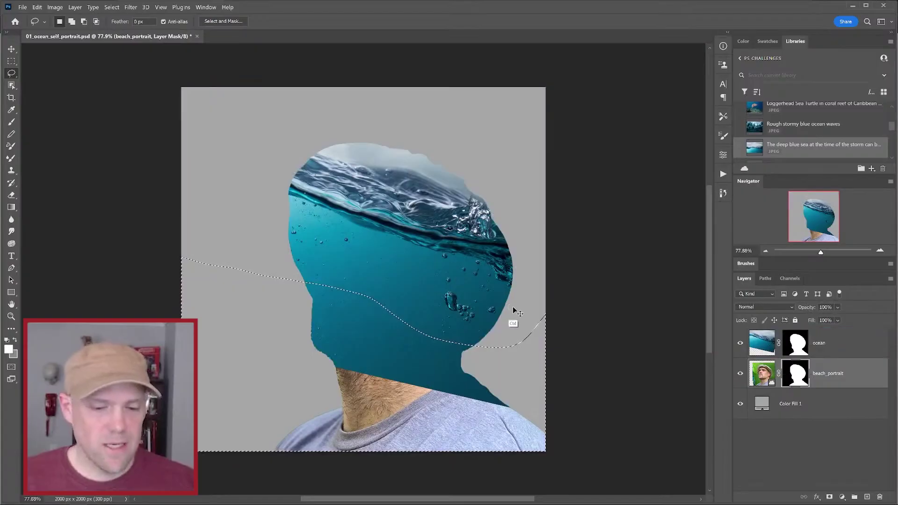
pyautogui.hotkey('ctrl', 'd')
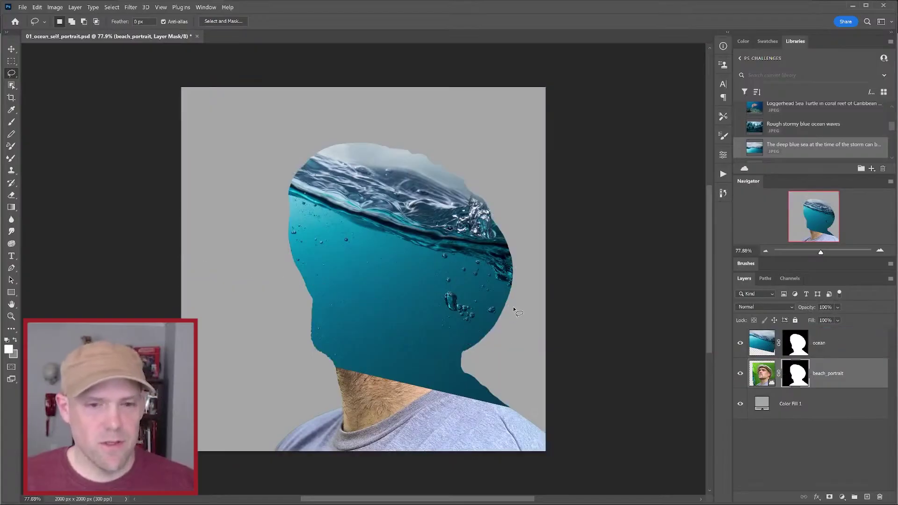
# Duplicate the beach_portrait layer below itself and move the original above the ocean layer
pyautogui.press('b')
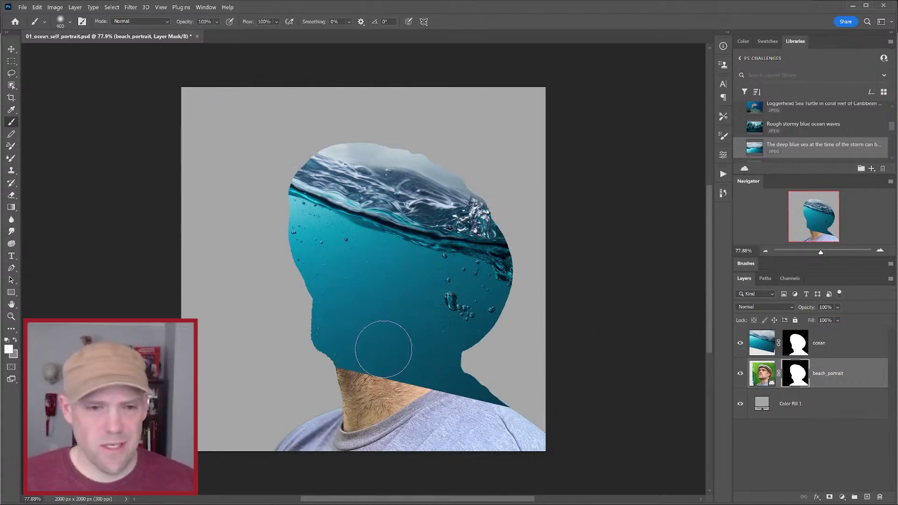
pyautogui.press('v')
pyautogui.click(762, 373)
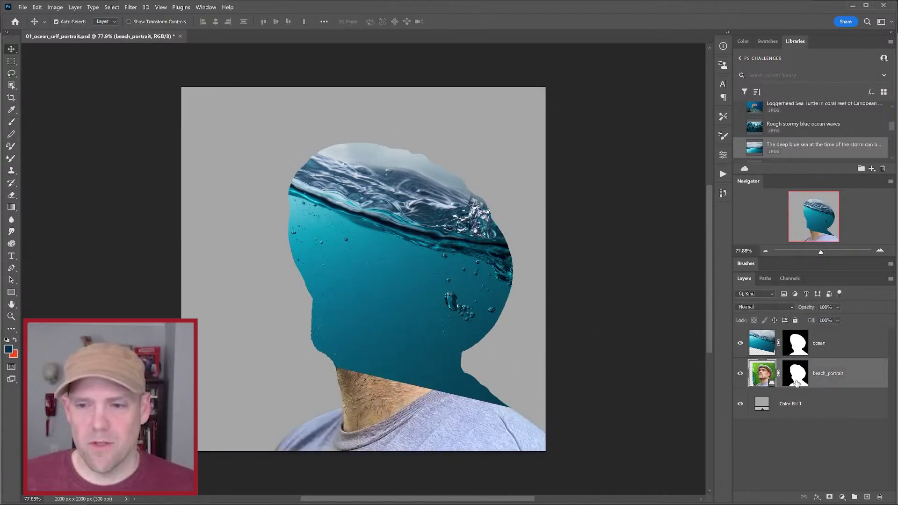
pyautogui.moveTo(822, 375); pyautogui.dragTo(813, 390)
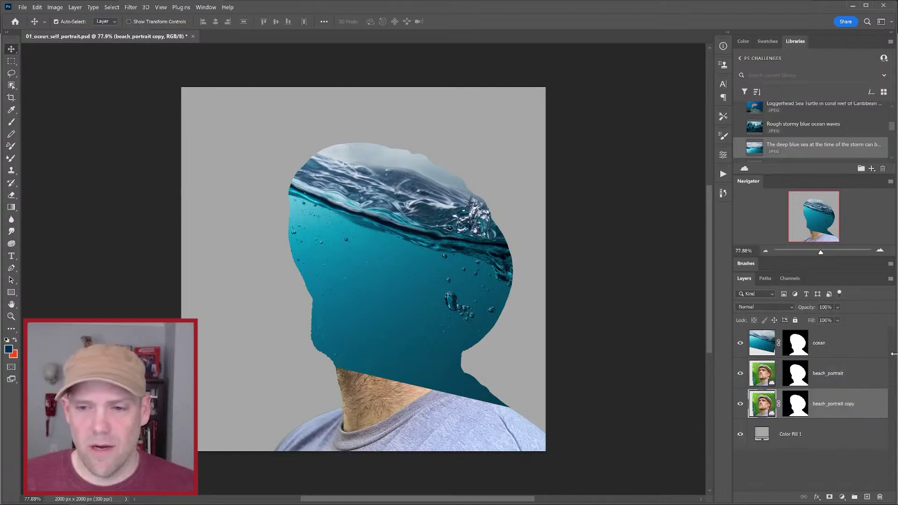
pyautogui.moveTo(769, 377); pyautogui.dragTo(821, 338)
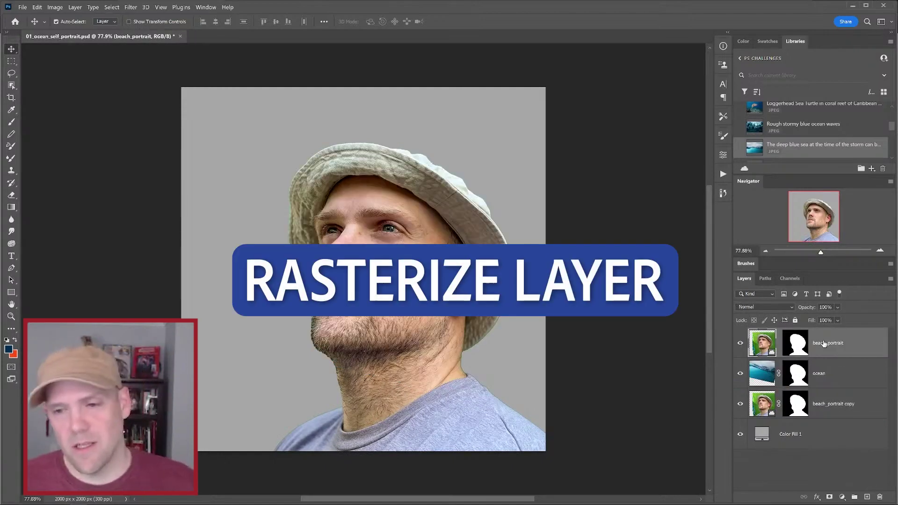
# Rasterize the top beach_portrait layer and apply its layer mask permanently
pyautogui.rightClick(823, 343)
pyautogui.click(744, 275)
pyautogui.click(74, 7)
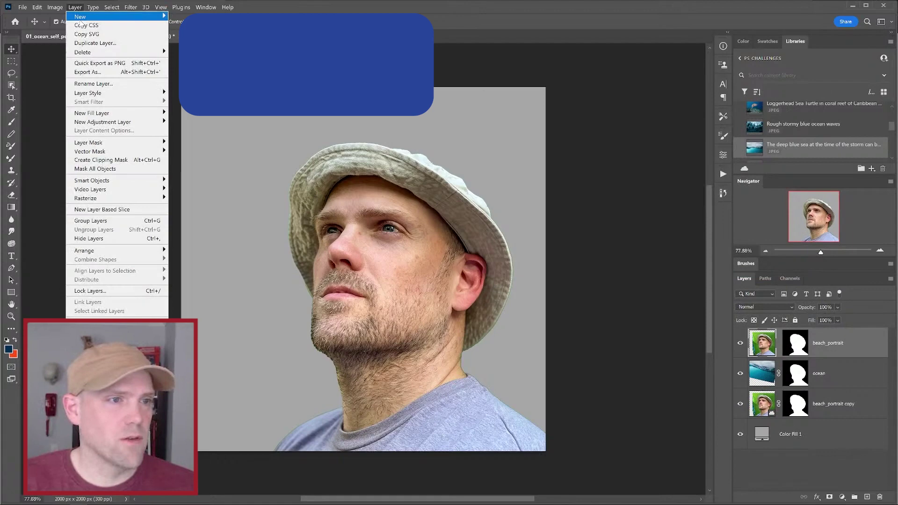
pyautogui.moveTo(123, 146)
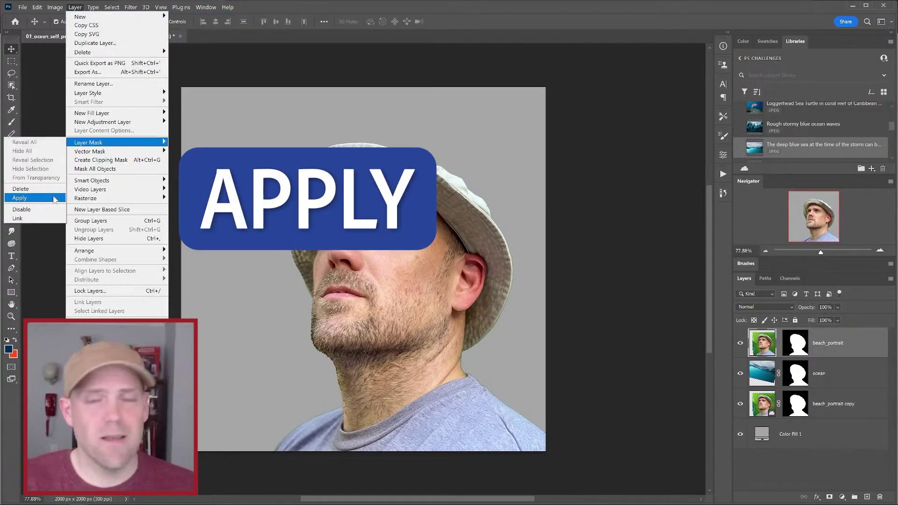
pyautogui.press('Escape')
pyautogui.click(829, 462)
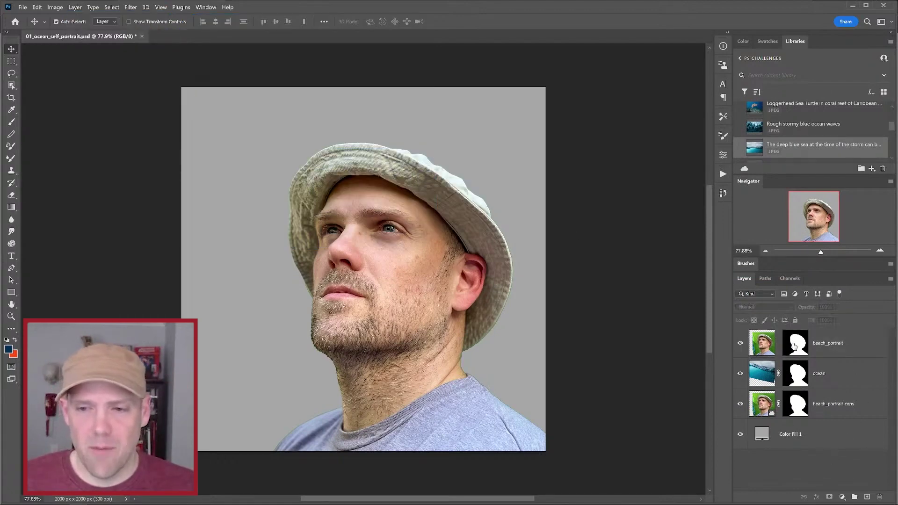
pyautogui.click(795, 346)
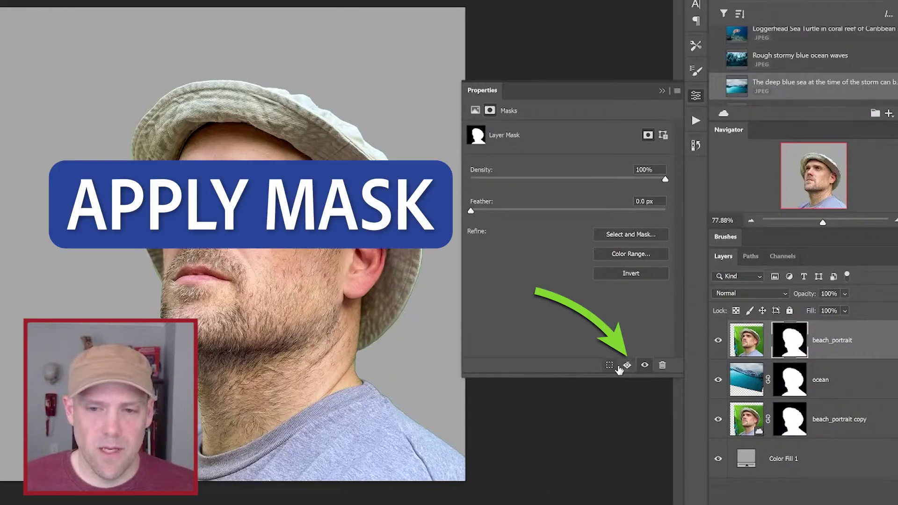
pyautogui.click(627, 365)
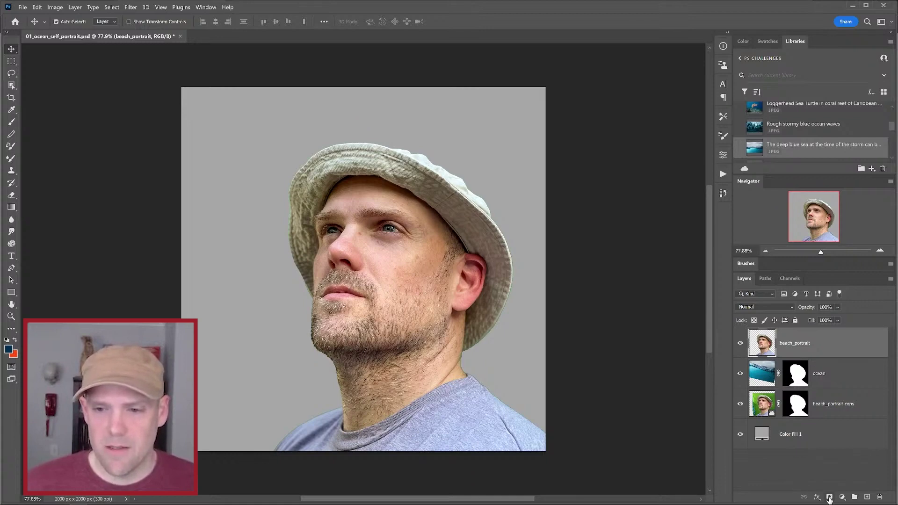
# Add a new white layer mask to the top beach_portrait layer and set its blend mode to Overlay
pyautogui.click(829, 497)
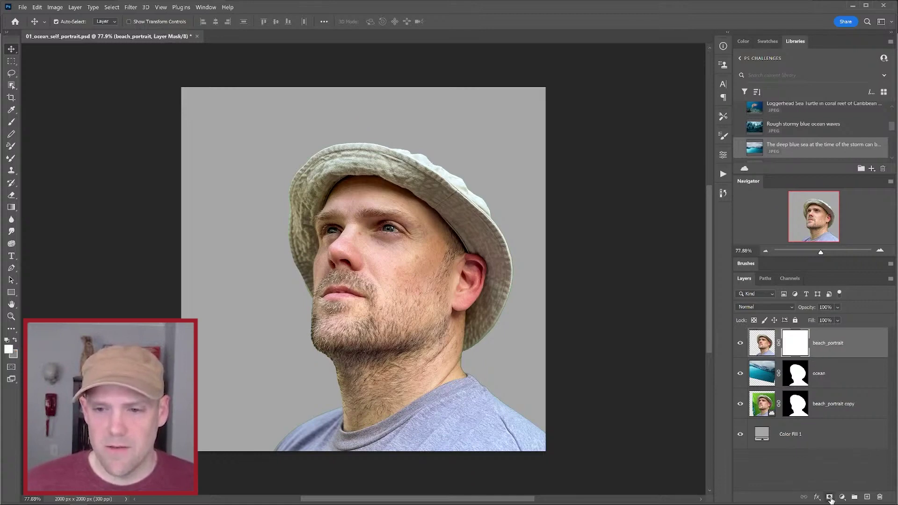
pyautogui.click(786, 311)
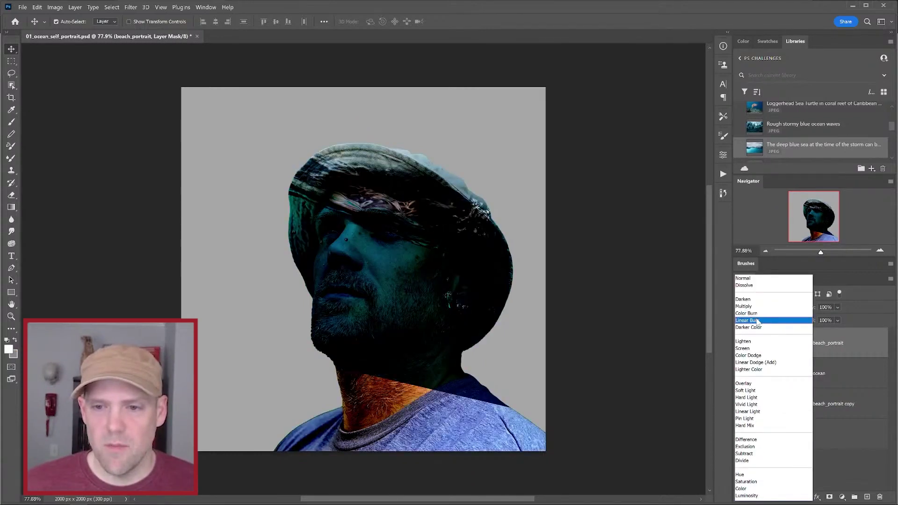
pyautogui.click(760, 378)
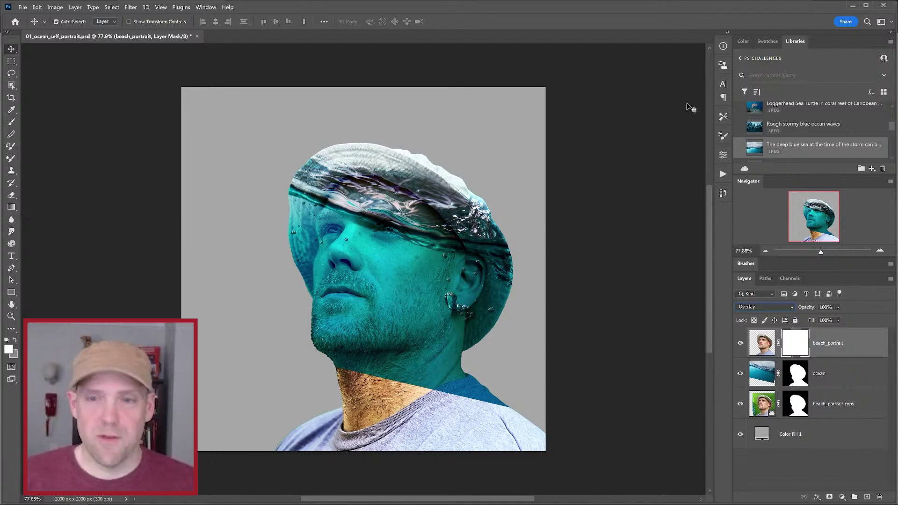
# Paint black with a large soft brush on the top portrait's mask to hide the hat and the lower jaw and neck
pyautogui.click(742, 41)
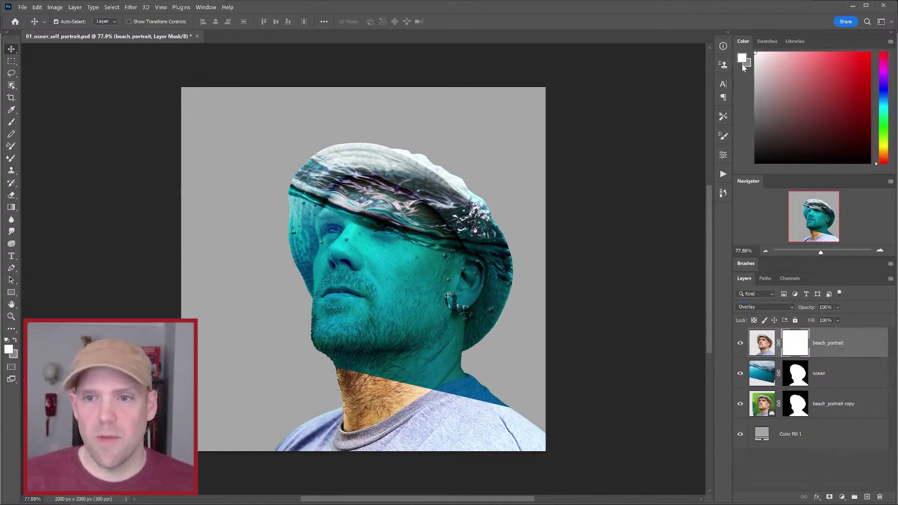
pyautogui.press('b')
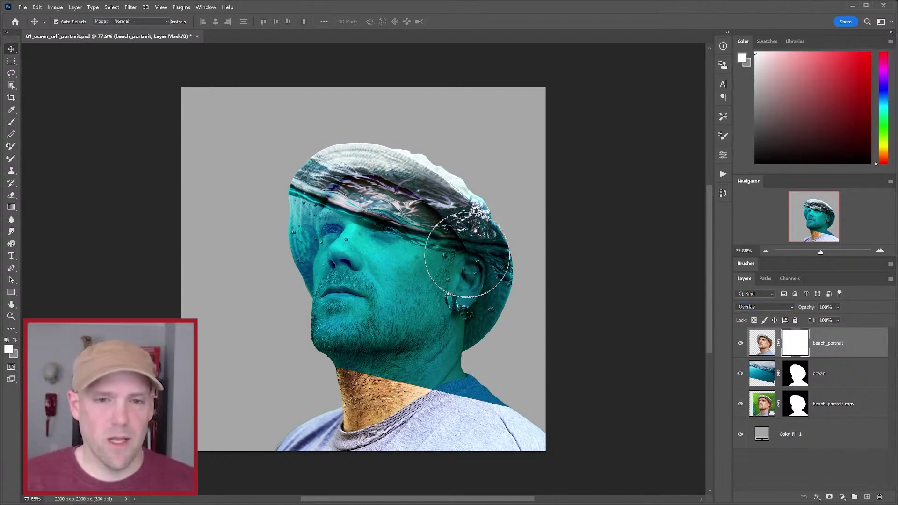
pyautogui.press('x')
pyautogui.moveTo(411, 192)
pyautogui.mouseDown()
pyautogui.moveTo(470, 180)
pyautogui.moveTo(435, 182)
pyautogui.moveTo(385, 158)
pyautogui.moveTo(357, 157)
pyautogui.mouseUp()
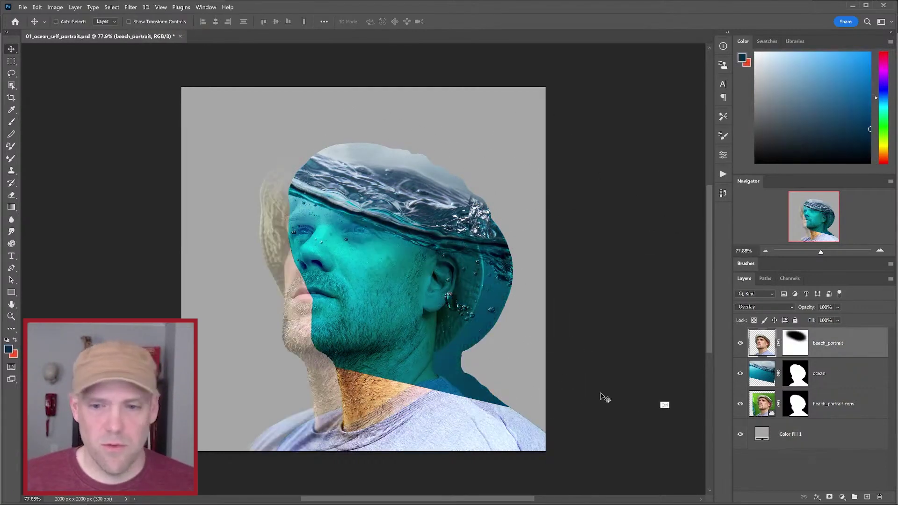
pyautogui.moveTo(374, 373)
pyautogui.mouseDown()
pyautogui.moveTo(400, 374)
pyautogui.moveTo(447, 337)
pyautogui.moveTo(480, 286)
pyautogui.moveTo(418, 300)
pyautogui.mouseUp()
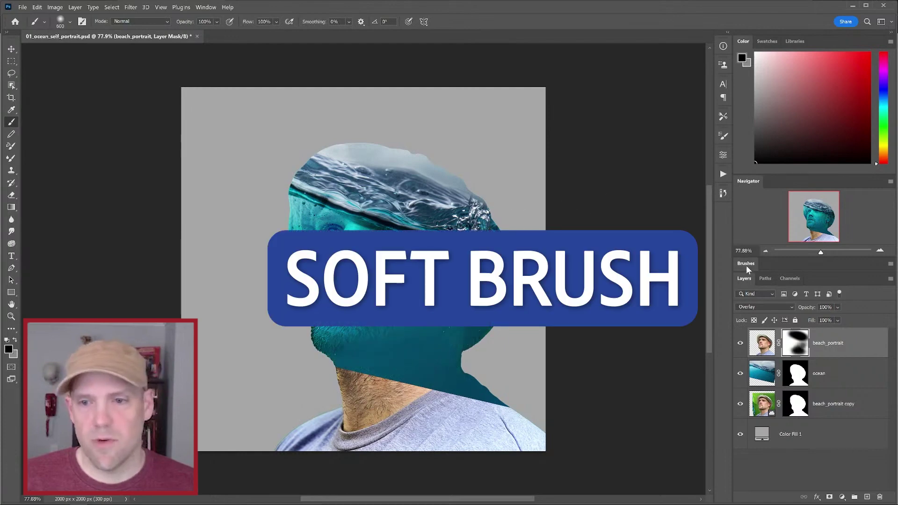
# Choose the soft round brush preset at 600 px for the mask painting
pyautogui.click(746, 264)
pyautogui.click(740, 314)
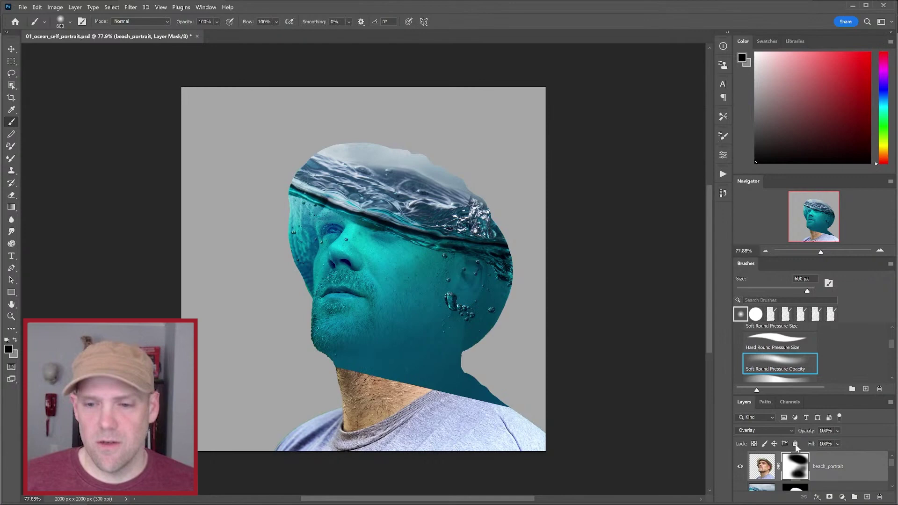
pyautogui.doubleClick(745, 263)
# Paint on the ocean layer's mask with a soft brush to reveal the sky, waves and water around the head
pyautogui.click(800, 381)
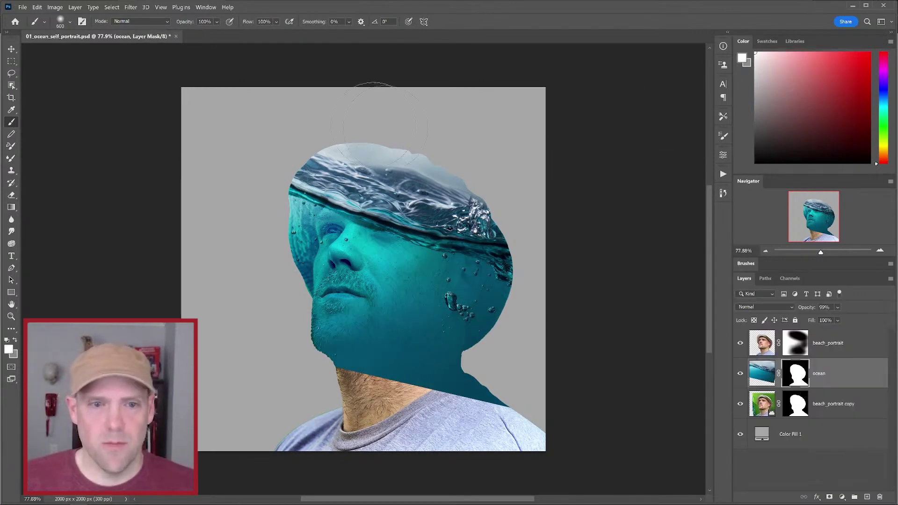
pyautogui.moveTo(366, 125)
pyautogui.mouseDown()
pyautogui.moveTo(434, 133)
pyautogui.moveTo(330, 101)
pyautogui.moveTo(177, 81)
pyautogui.moveTo(268, 107)
pyautogui.moveTo(253, 115)
pyautogui.moveTo(173, 101)
pyautogui.moveTo(306, 138)
pyautogui.moveTo(199, 122)
pyautogui.moveTo(560, 233)
pyautogui.moveTo(472, 206)
pyautogui.moveTo(575, 248)
pyautogui.moveTo(512, 228)
pyautogui.moveTo(540, 267)
pyautogui.mouseUp()
pyautogui.press(']')
pyautogui.press(']')
pyautogui.press(']')
pyautogui.press(']')
pyautogui.press(']')
pyautogui.press(']')
pyautogui.moveTo(516, 313)
pyautogui.mouseDown()
pyautogui.moveTo(503, 289)
pyautogui.moveTo(521, 299)
pyautogui.moveTo(524, 273)
pyautogui.moveTo(521, 292)
pyautogui.mouseUp()
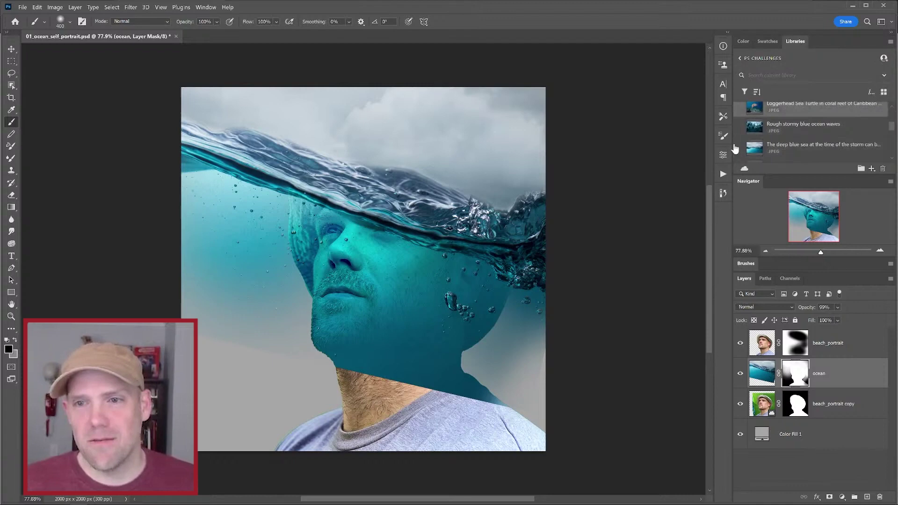
# Place the loggerhead sea turtle image as the top layer, enlarge it to about 60% and flip it horizontally
pyautogui.moveTo(734, 145); pyautogui.dragTo(771, 329)
pyautogui.moveTo(545, 406); pyautogui.dragTo(632, 470)
pyautogui.click(37, 7)
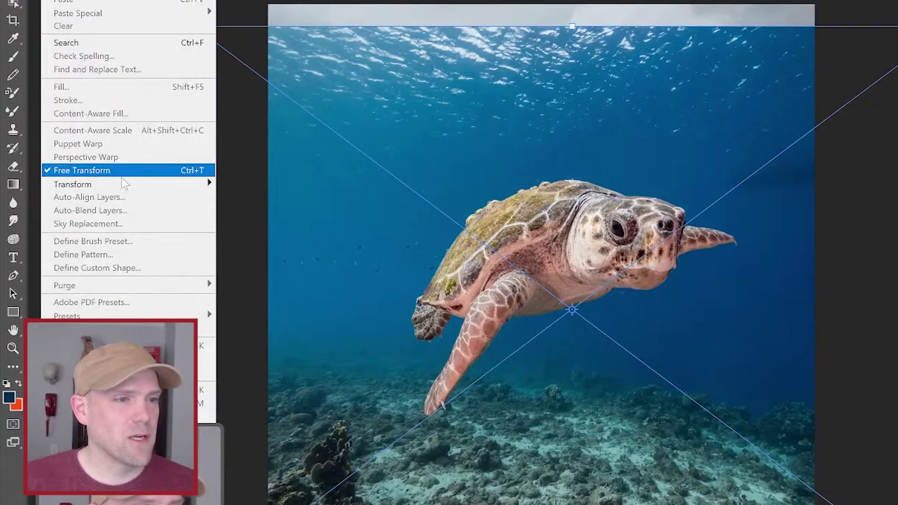
pyautogui.moveTo(123, 183)
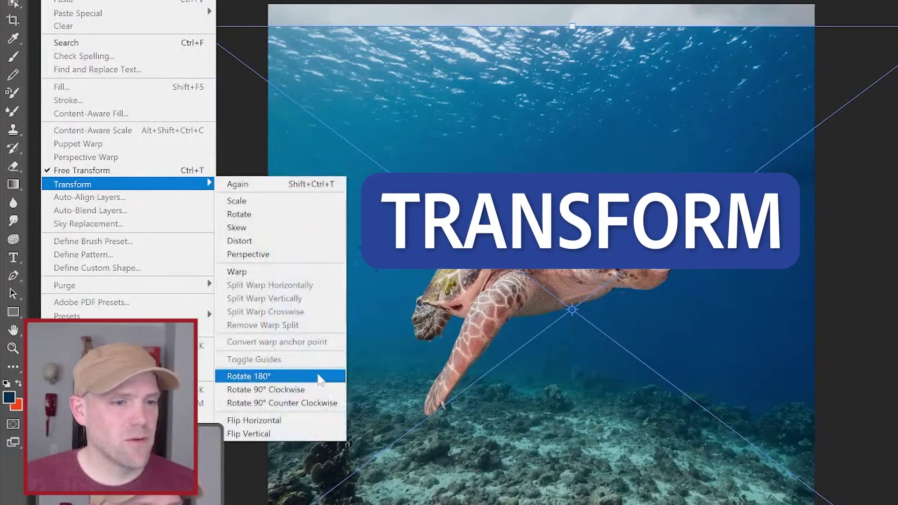
pyautogui.click(294, 421)
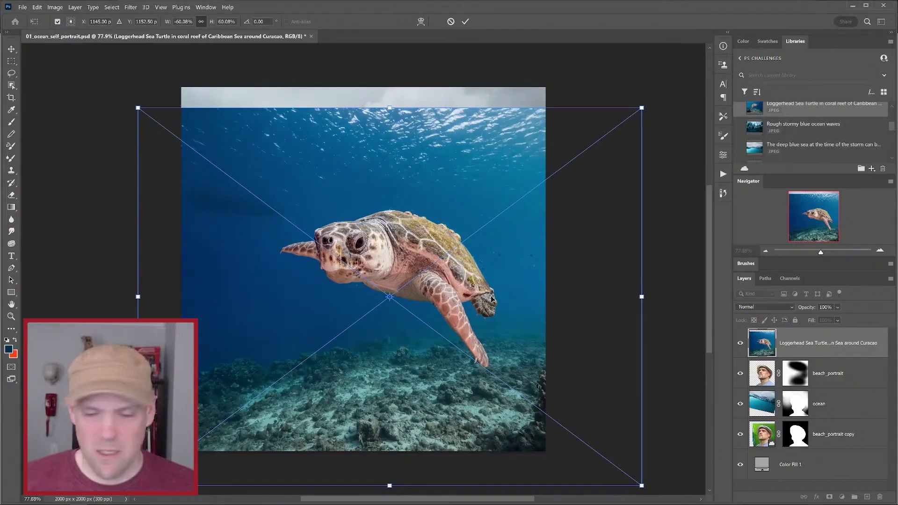
# Copy the beach_portrait copy mask onto the turtle layer, then place that layer beneath beach_portrait and hide the portrait
pyautogui.press('Return')
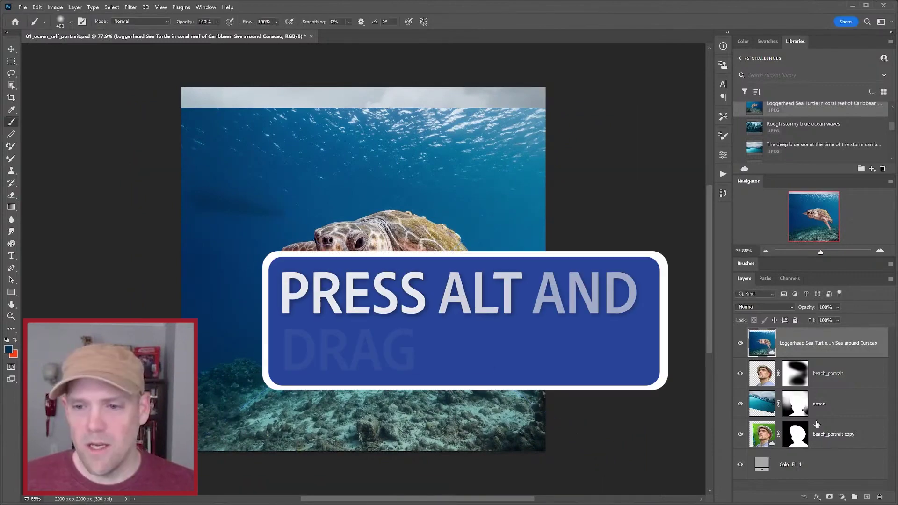
pyautogui.moveTo(801, 439); pyautogui.dragTo(794, 342)
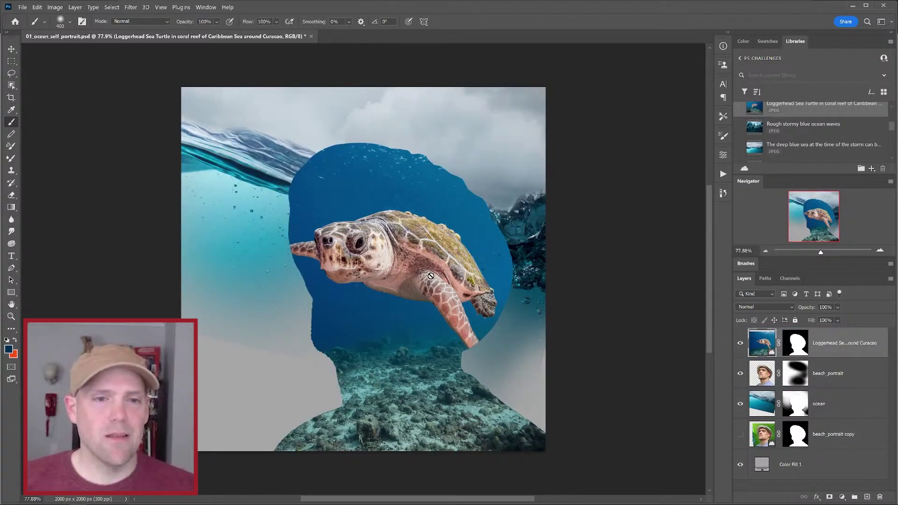
pyautogui.moveTo(824, 346); pyautogui.dragTo(819, 398)
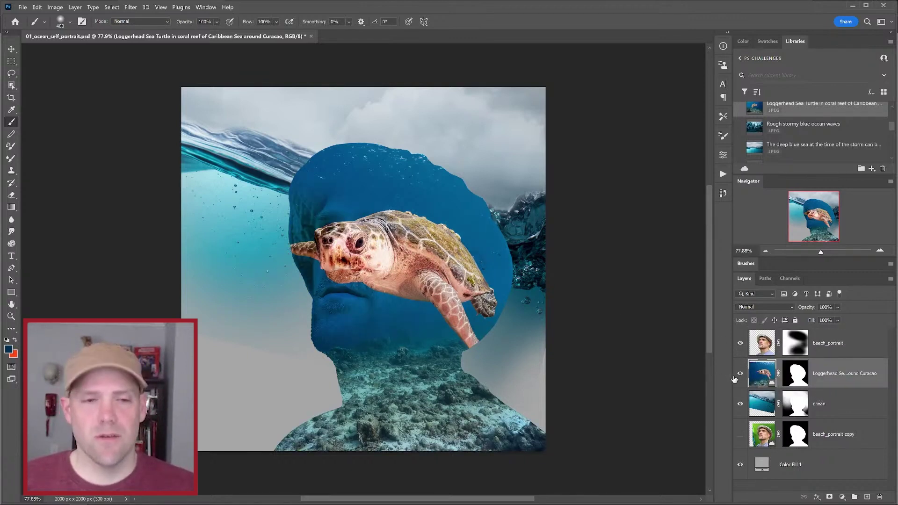
pyautogui.click(740, 344)
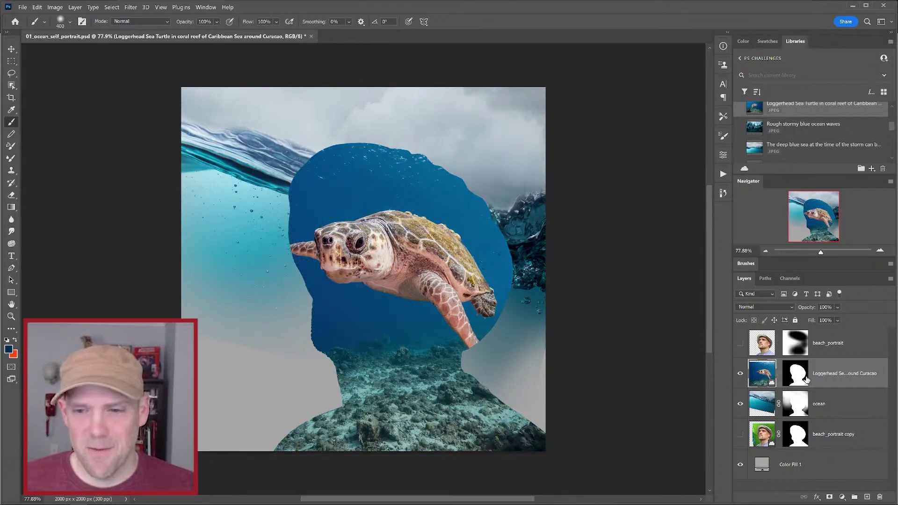
# Unlink the turtle image from its mask and shift it slightly right and up within the head silhouette
pyautogui.moveTo(806, 378); pyautogui.dragTo(878, 494)
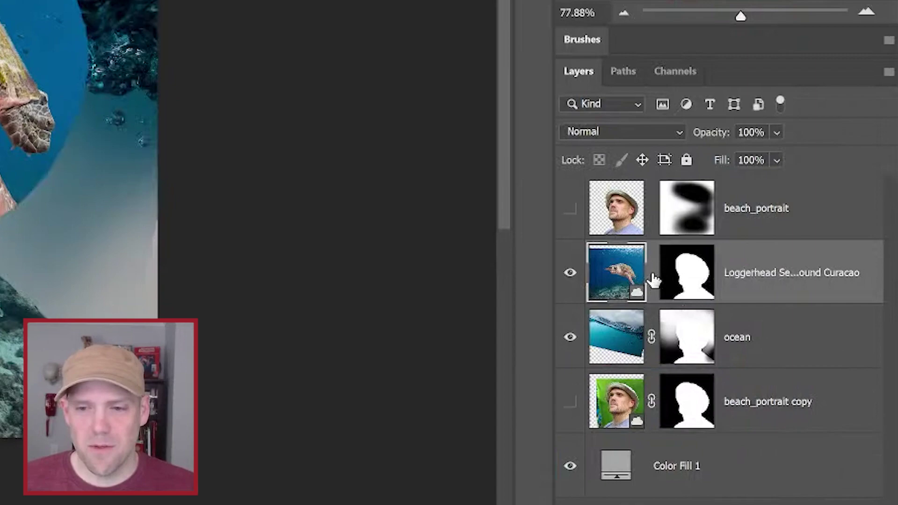
pyautogui.click(651, 274)
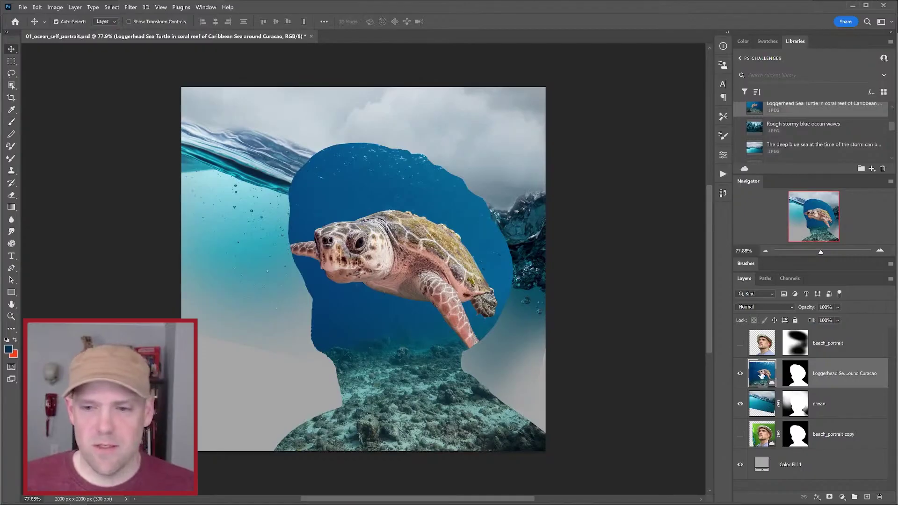
pyautogui.moveTo(425, 262); pyautogui.dragTo(444, 256)
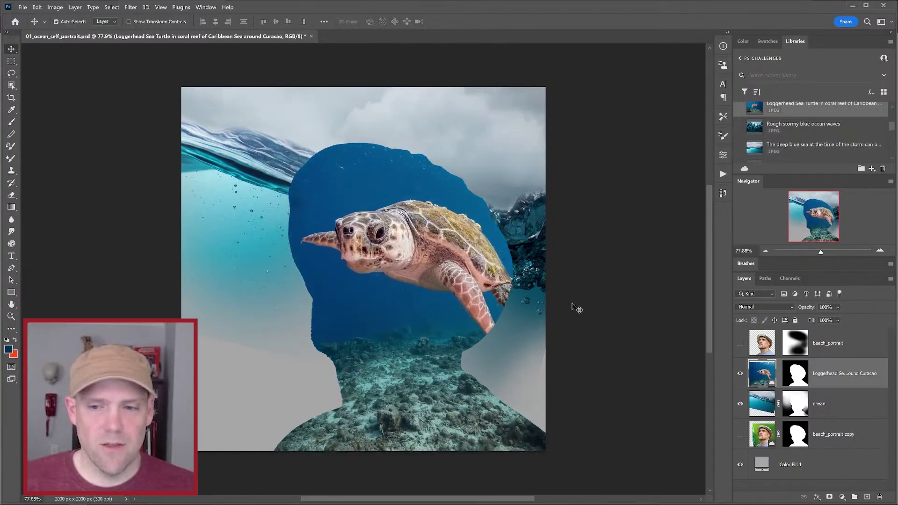
# Remove the head-shaped mask from the turtle layer and duplicate the unmasked layer
pyautogui.click(778, 374)
pyautogui.click(777, 374)
pyautogui.moveTo(498, 267); pyautogui.dragTo(438, 279)
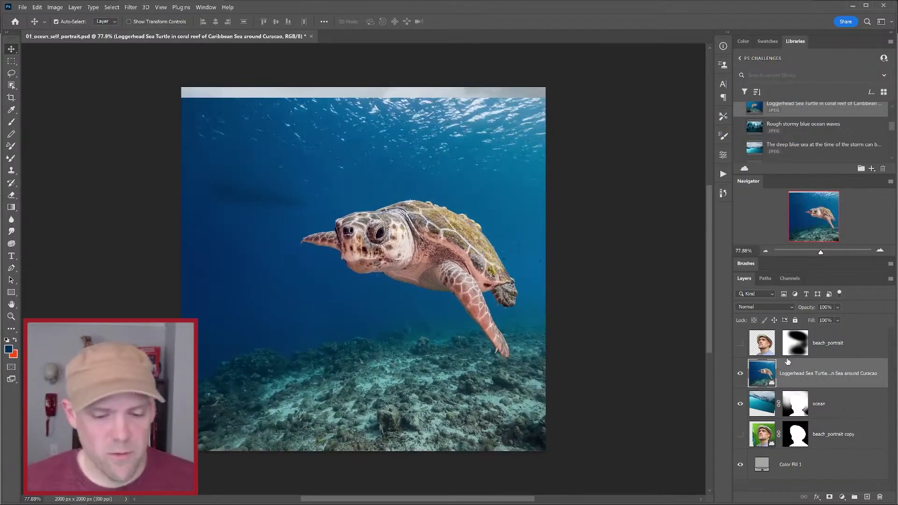
pyautogui.moveTo(787, 362); pyautogui.dragTo(802, 383)
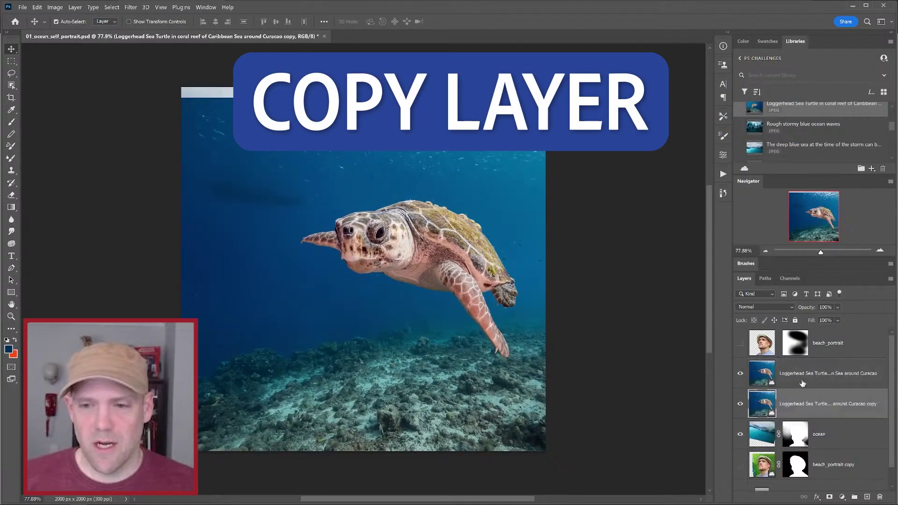
# Select the turtle on the upper turtle layer with the Object Selection tool and turn the selection into a layer mask
pyautogui.press('w')
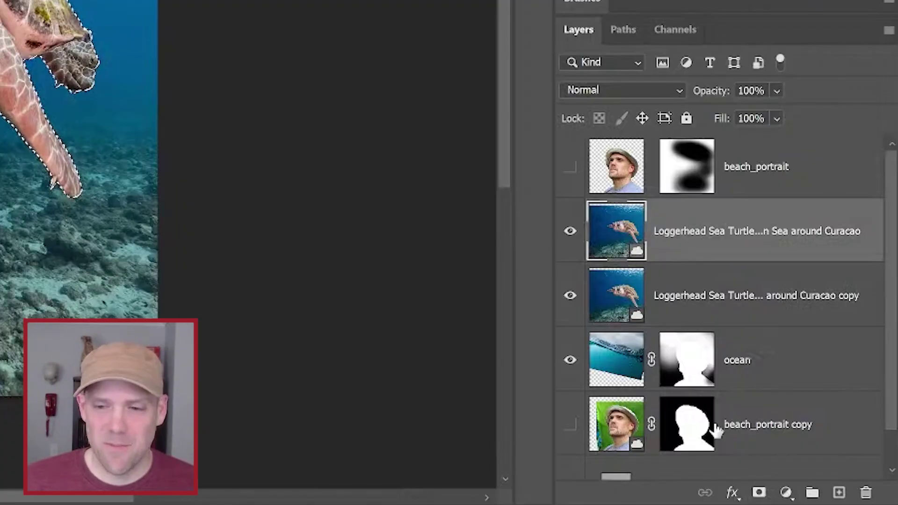
pyautogui.click(828, 497)
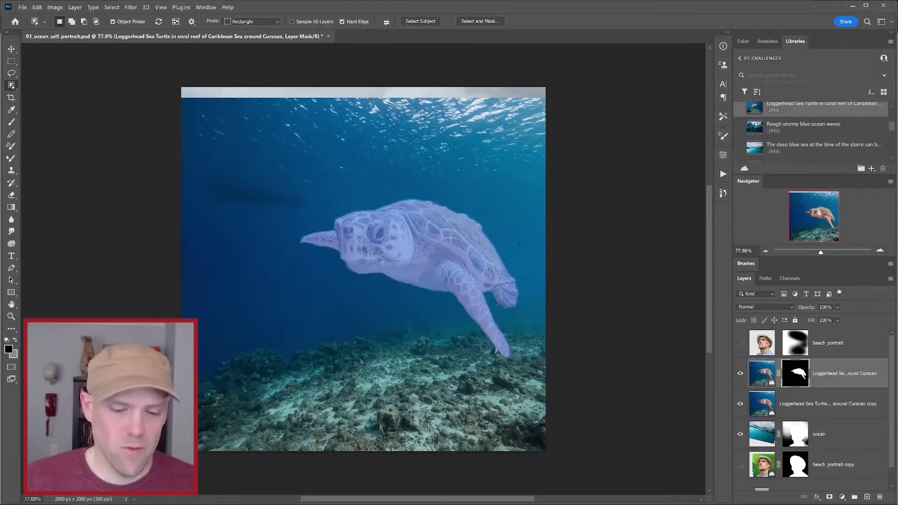
pyautogui.moveTo(445, 240)
pyautogui.mouseDown()
pyautogui.moveTo(413, 198)
pyautogui.moveTo(432, 238)
pyautogui.moveTo(455, 232)
pyautogui.mouseUp()
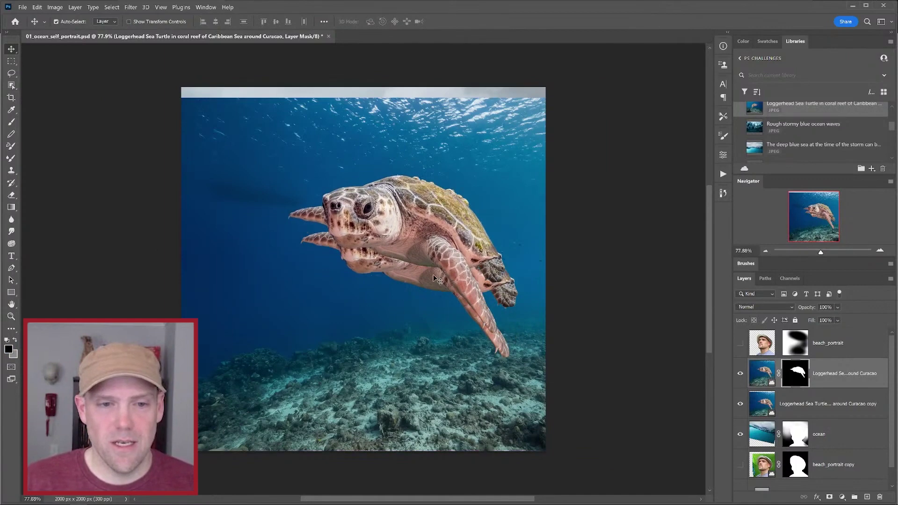
pyautogui.hotkey('ctrl', 'z')
# Hide the masked turtle layer and rasterize the turtle copy layer beneath it
pyautogui.click(740, 374)
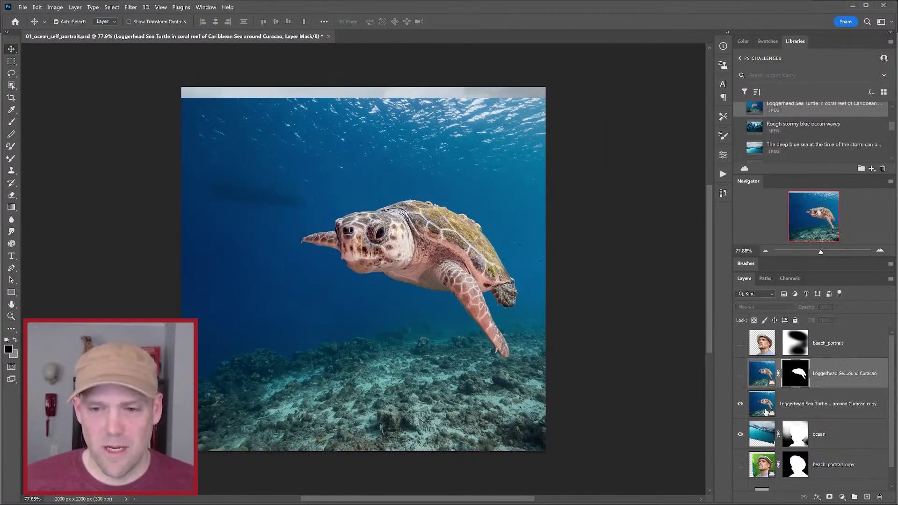
pyautogui.rightClick(800, 410)
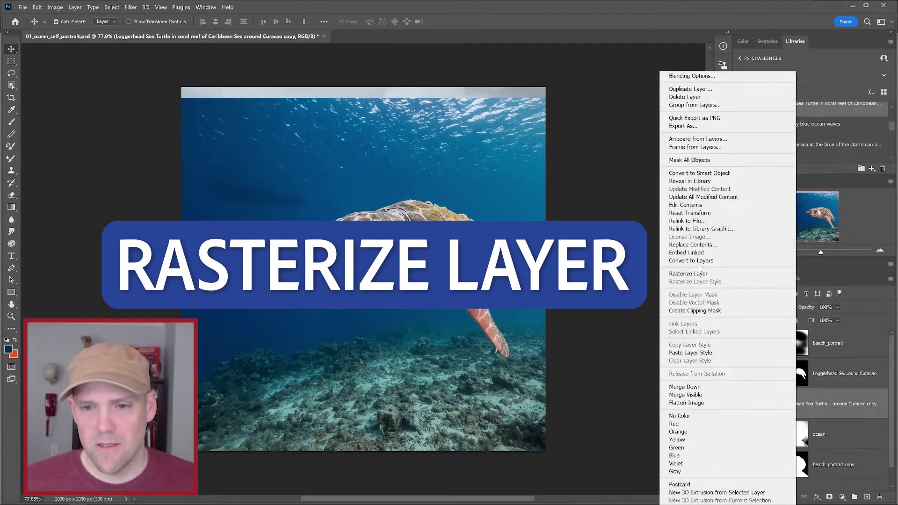
pyautogui.click(700, 273)
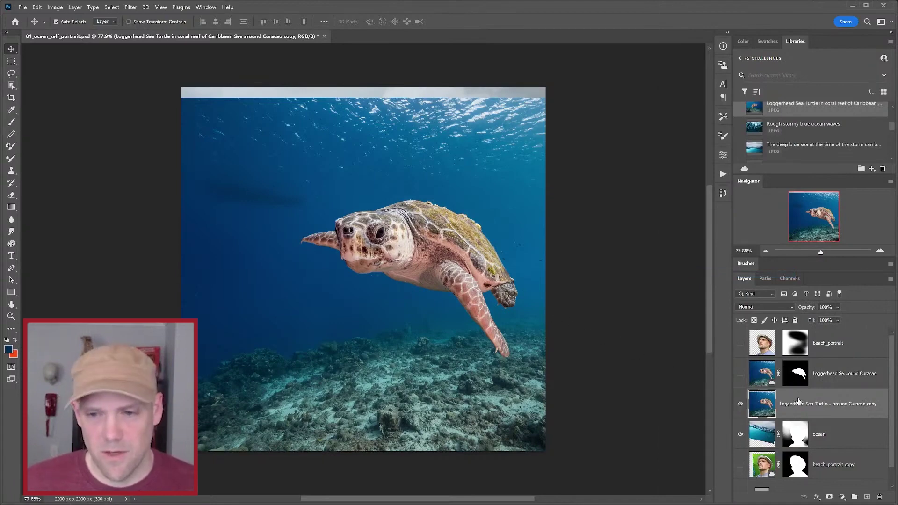
# Load the turtle mask as a selection and make the rasterized turtle copy the active layer
pyautogui.click(796, 376)
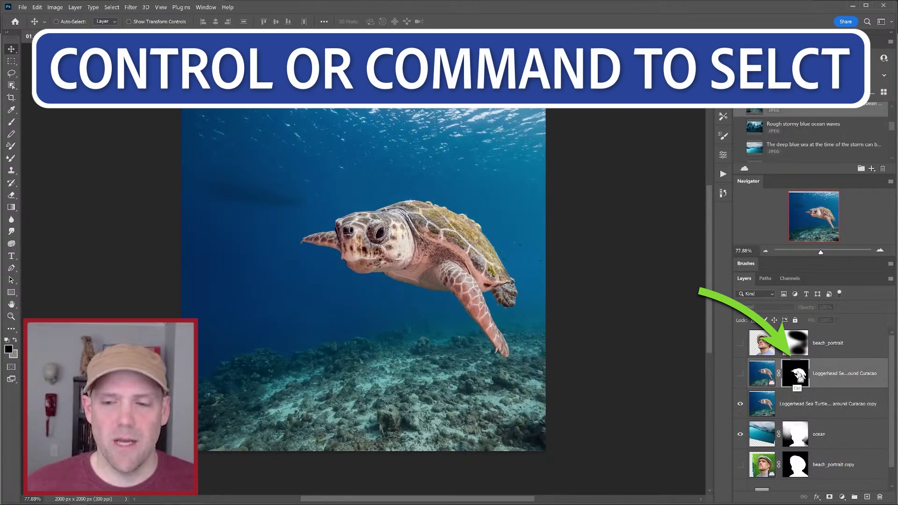
pyautogui.keyDown('ctrl'); pyautogui.click(798, 375); pyautogui.keyUp('ctrl')
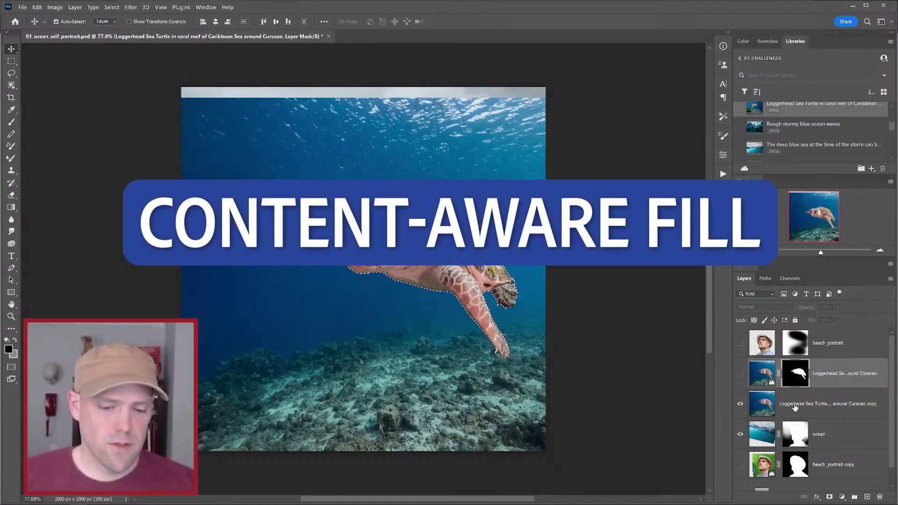
pyautogui.hotkey('alt', '[')
pyautogui.click(37, 7)
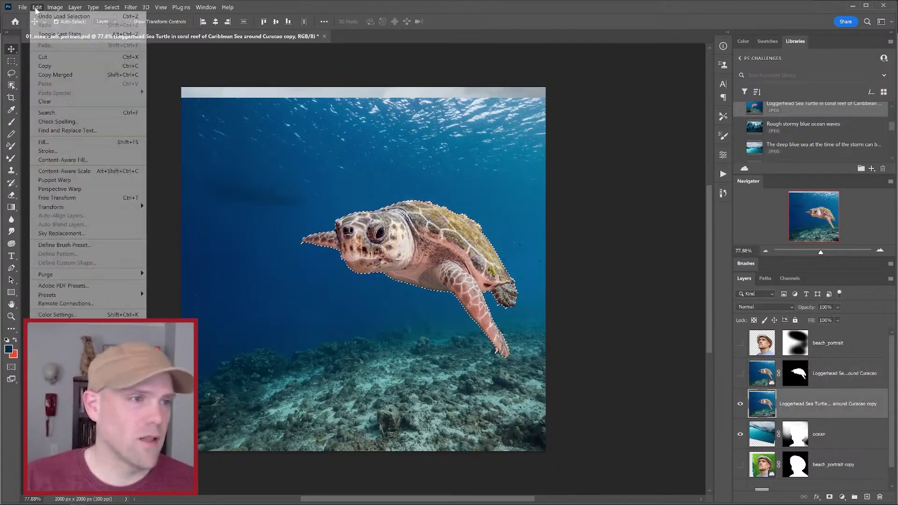
pyautogui.click(95, 161)
pyautogui.moveTo(484, 488); pyautogui.dragTo(529, 487)
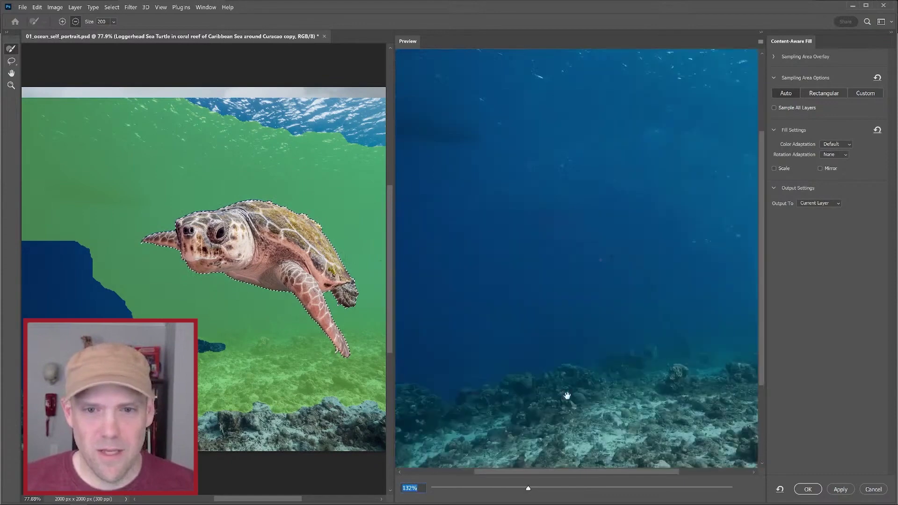
pyautogui.moveTo(663, 164); pyautogui.dragTo(595, 187)
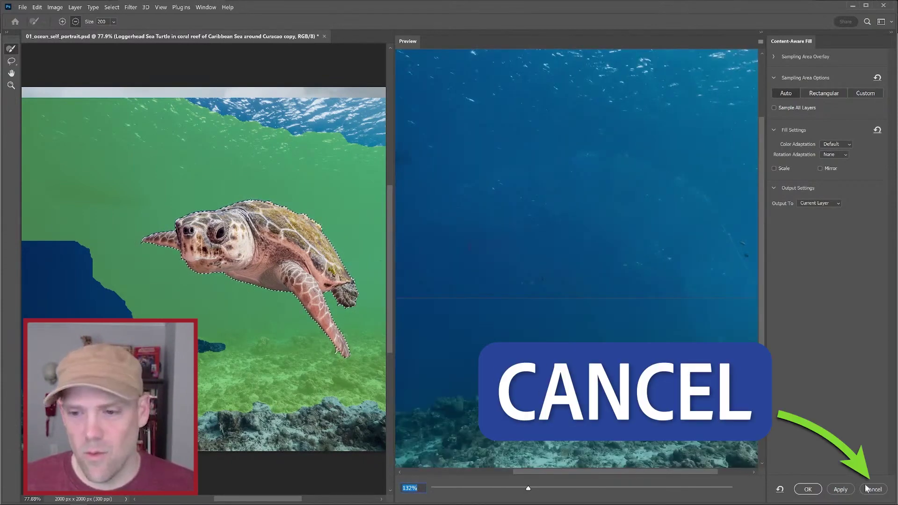
pyautogui.click(869, 489)
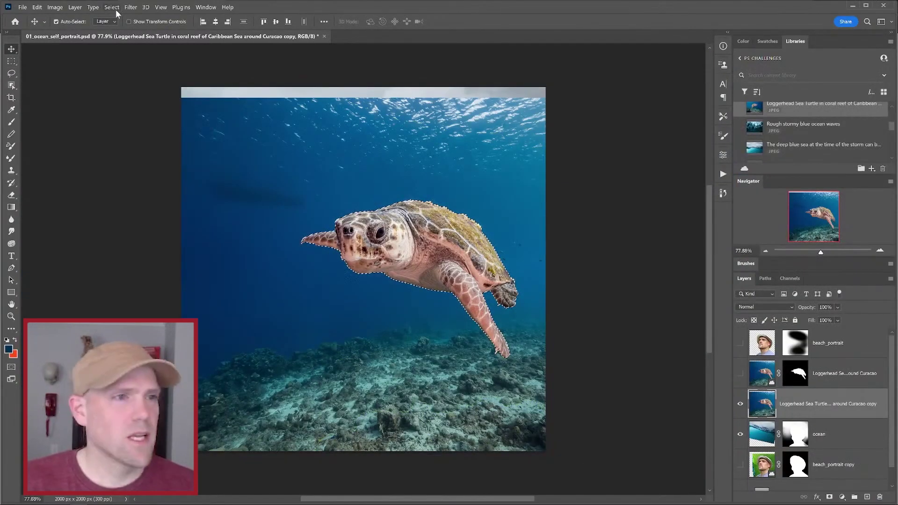
# Expand the turtle selection by 5 pixels
pyautogui.click(114, 8)
pyautogui.moveTo(116, 139)
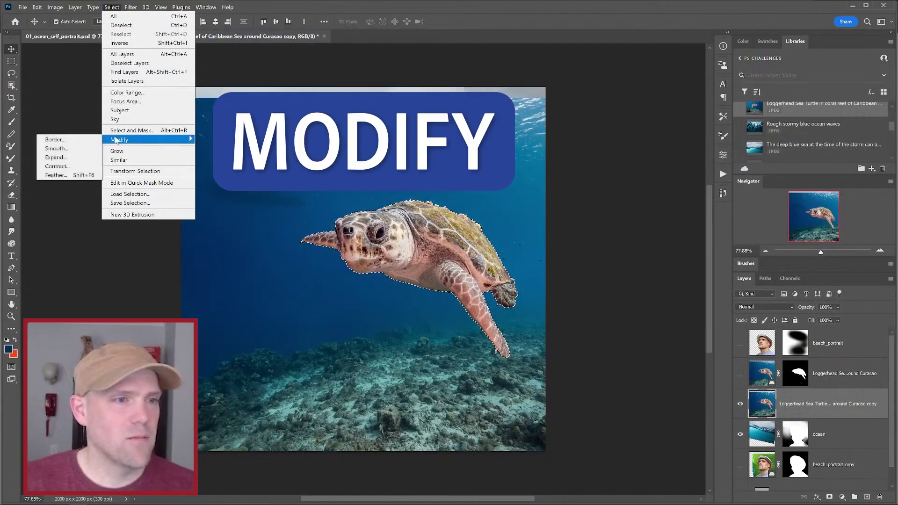
pyautogui.click(70, 158)
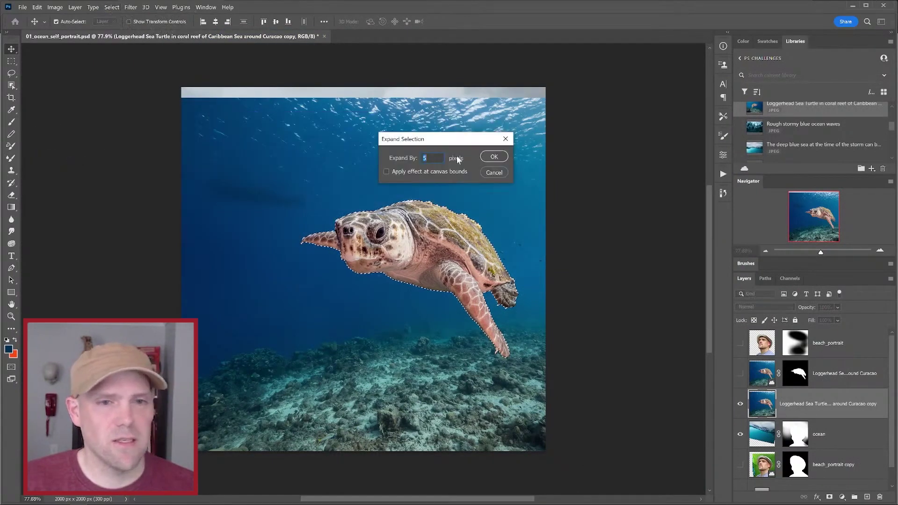
pyautogui.click(491, 156)
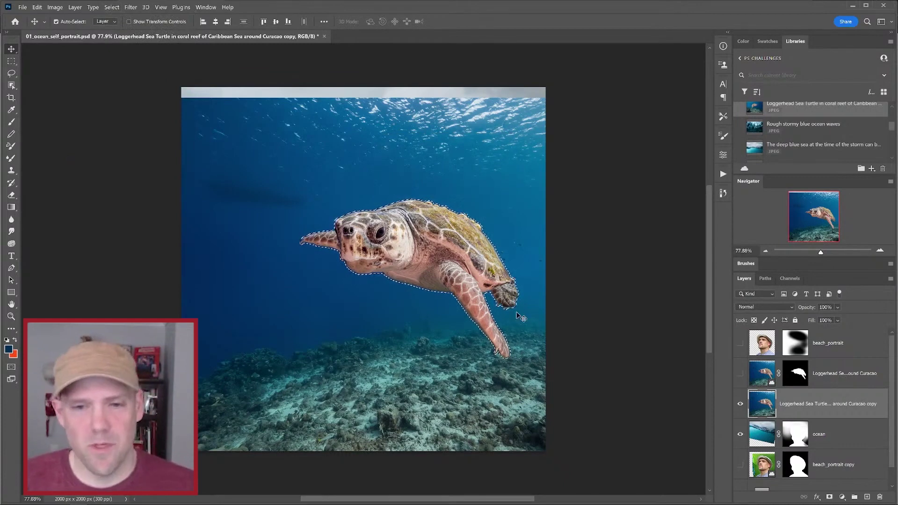
# Remove the turtle from the copy layer with Content-Aware Fill output to the current layer, and clear the selection
pyautogui.click(37, 7)
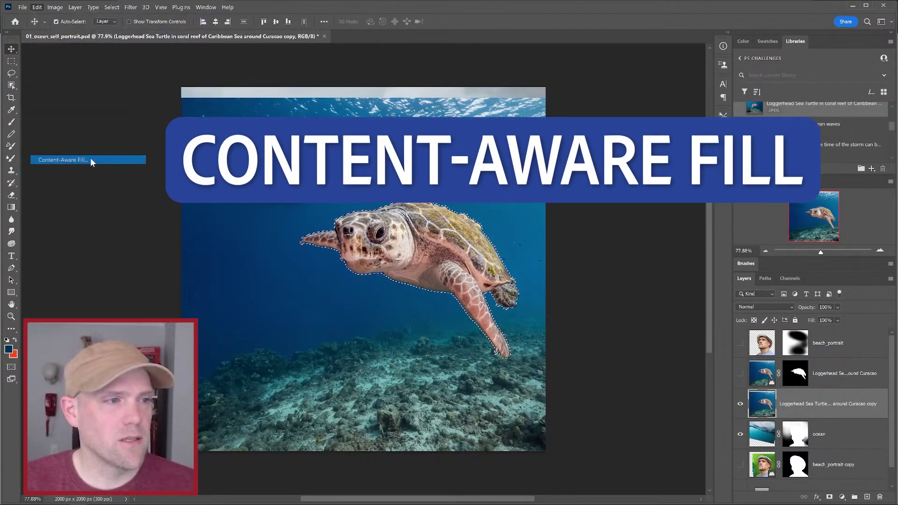
pyautogui.click(89, 160)
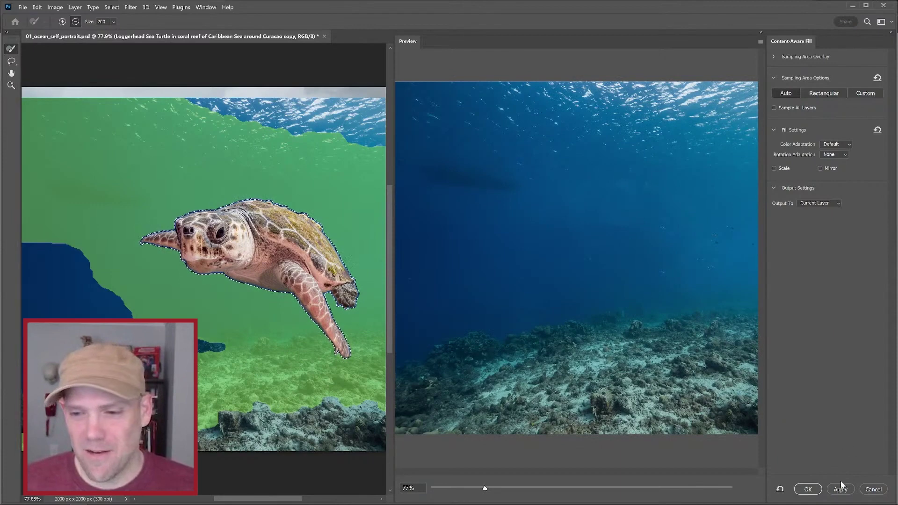
pyautogui.click(840, 489)
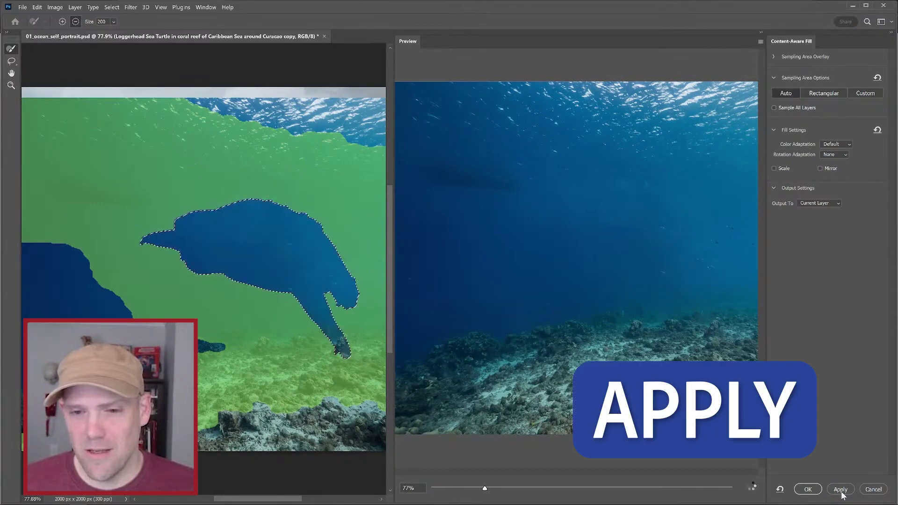
pyautogui.click(807, 489)
pyautogui.hotkey('ctrl', 'd')
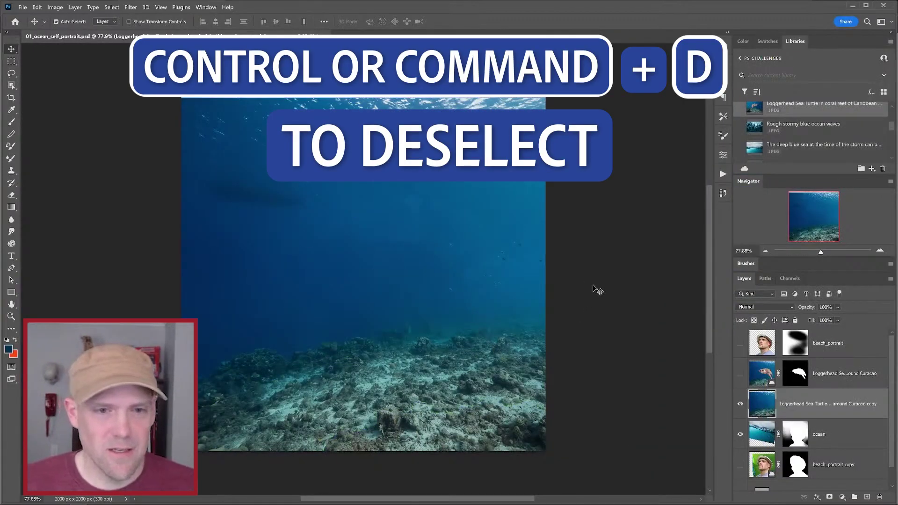
# Show the masked turtle layer and copy the beach_portrait copy mask onto the filled underwater background layer
pyautogui.click(740, 373)
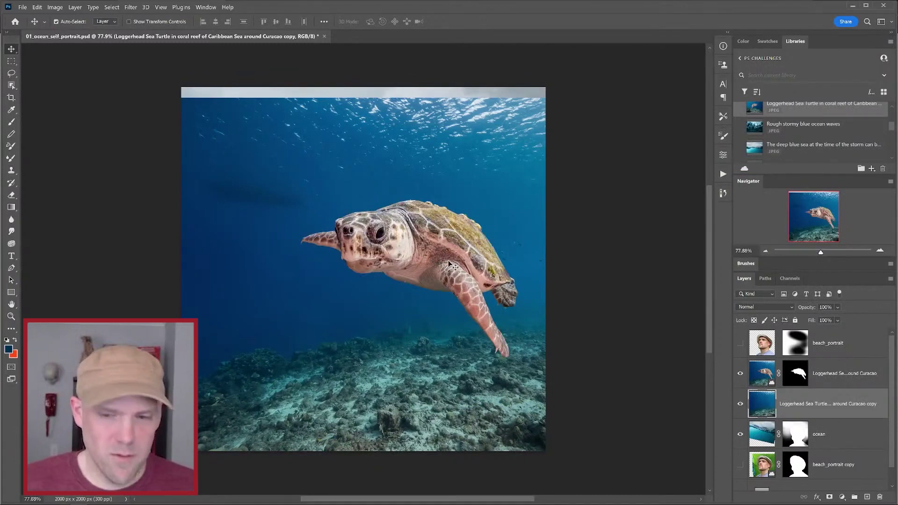
pyautogui.click(827, 379)
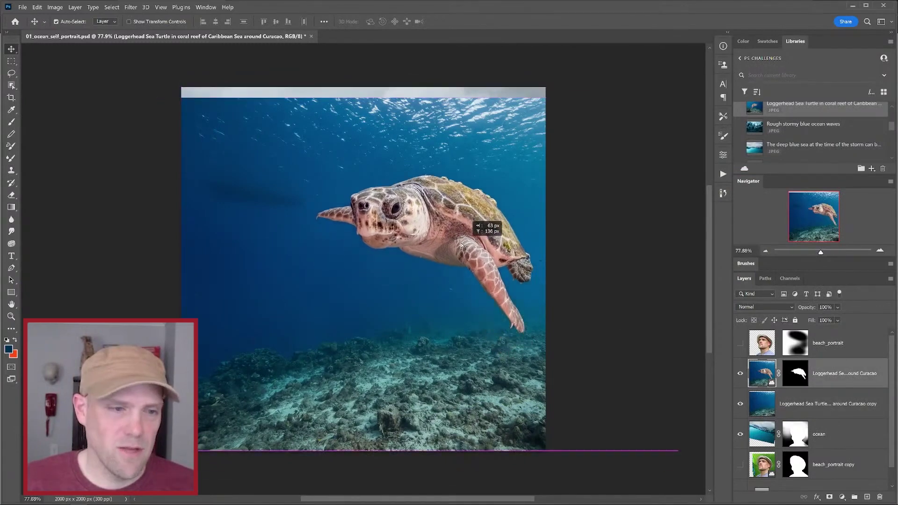
pyautogui.click(800, 469)
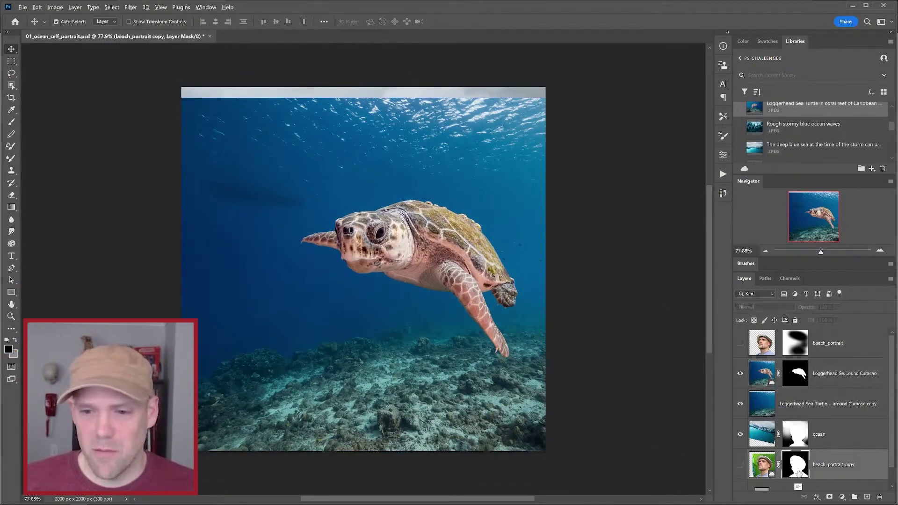
pyautogui.moveTo(798, 472); pyautogui.dragTo(798, 413)
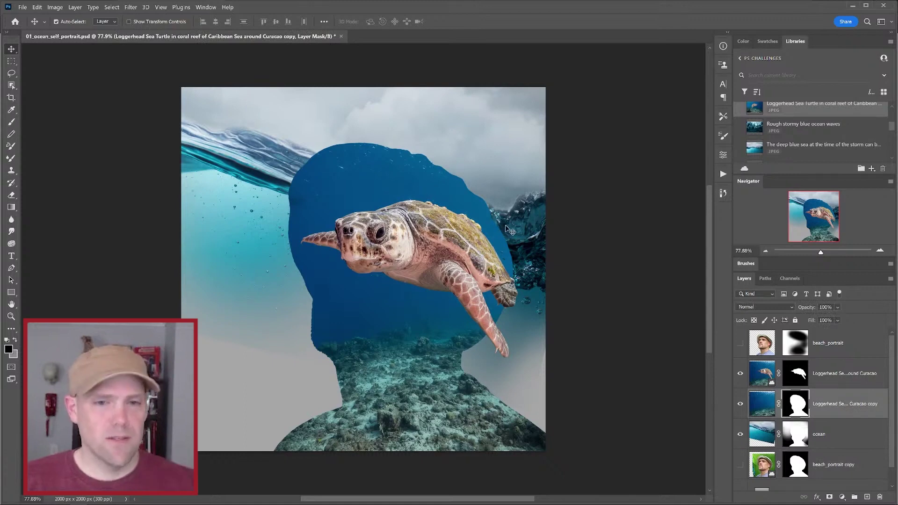
# Paint black with a 400 px soft brush on the underwater background's mask to reveal the waves across the upper head, and show beach_portrait
pyautogui.click(743, 41)
pyautogui.press('b')
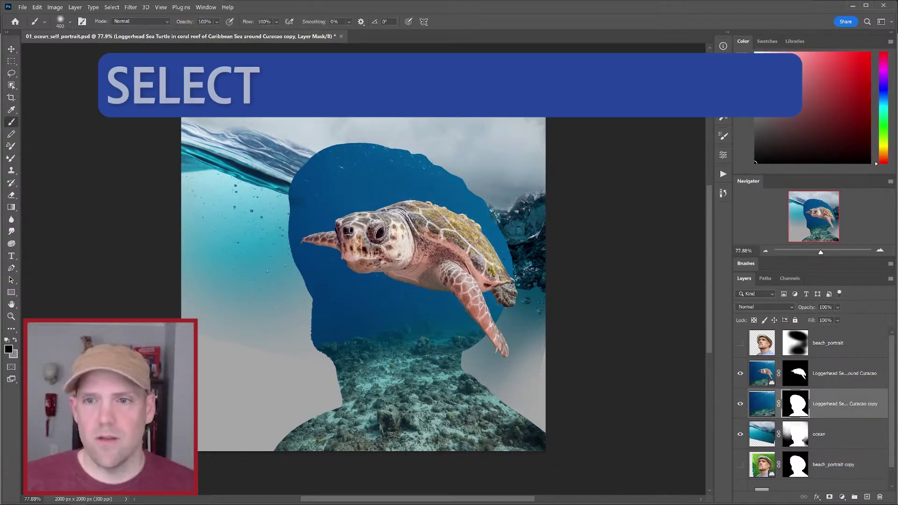
pyautogui.moveTo(380, 161)
pyautogui.mouseDown()
pyautogui.moveTo(455, 170)
pyautogui.moveTo(434, 182)
pyautogui.moveTo(484, 242)
pyautogui.moveTo(515, 249)
pyautogui.mouseUp()
pyautogui.click(740, 342)
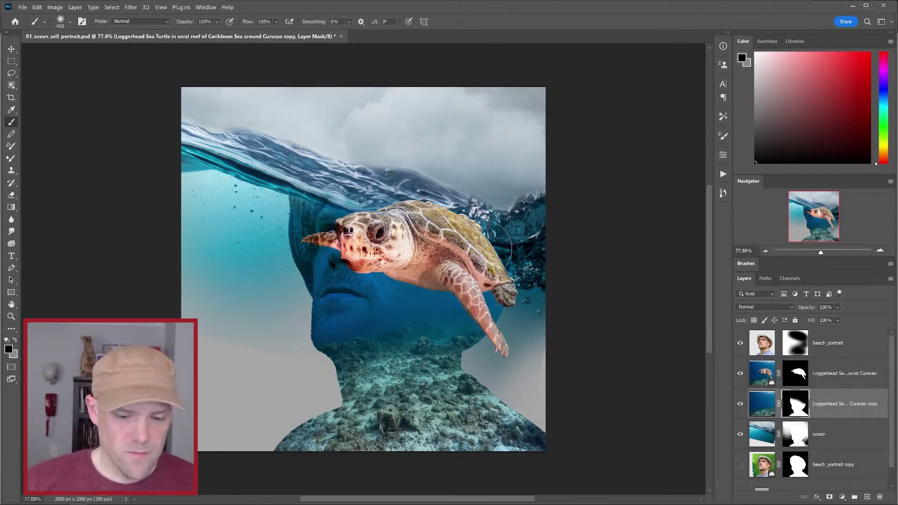
# Move the masked turtle layer above beach_portrait in the layer stack, and reposition the turtle lower over the man's mouth and neck
pyautogui.press('v')
pyautogui.click(762, 373)
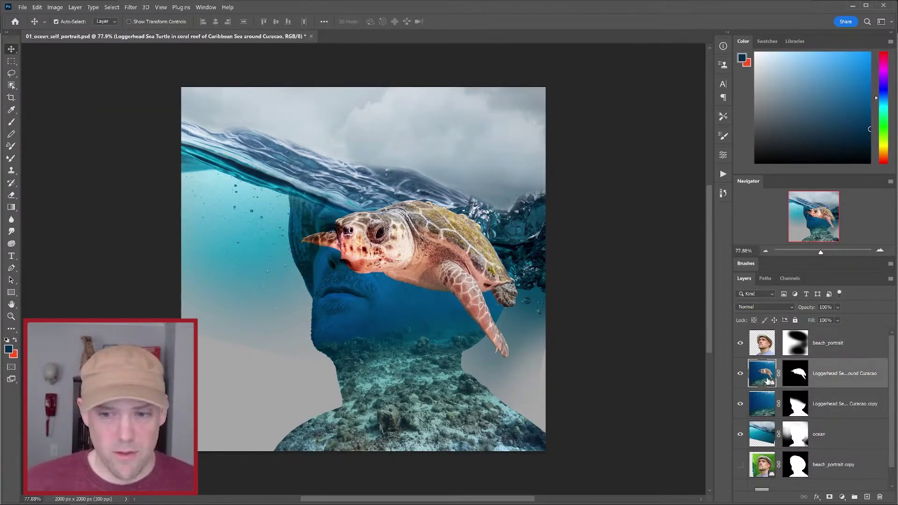
pyautogui.moveTo(767, 381); pyautogui.dragTo(767, 330)
pyautogui.moveTo(438, 243); pyautogui.dragTo(444, 281)
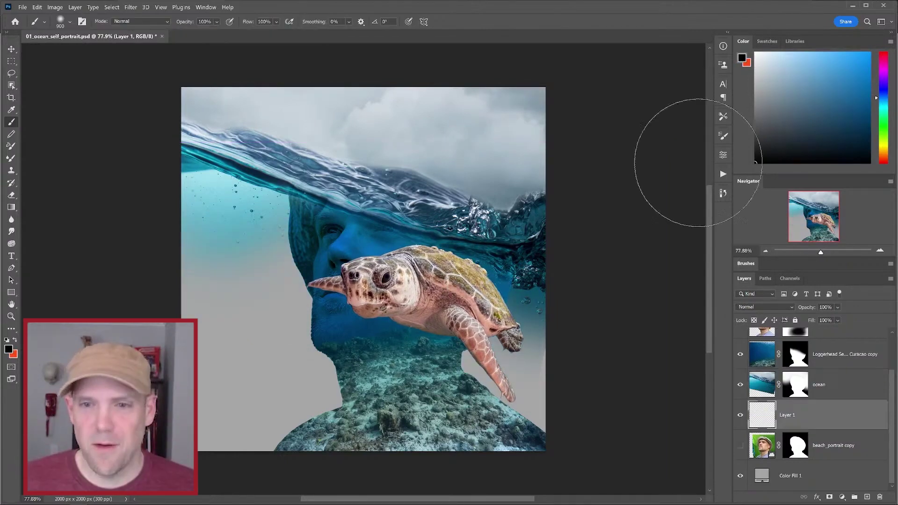
# Sample a dark teal from the waves and paint it on Layer 1 over the lower-right grey background with a 700 px soft brush
pyautogui.keyDown('alt'); pyautogui.click(530, 262); pyautogui.keyUp('alt')
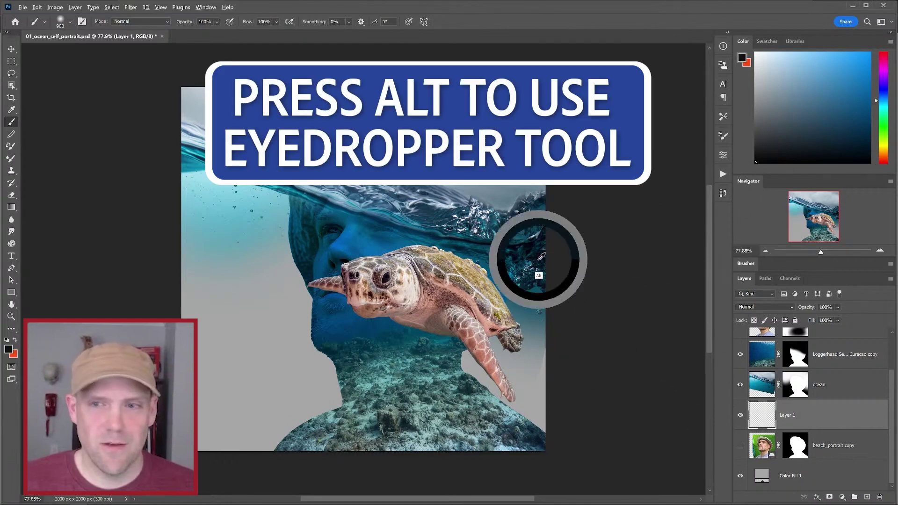
pyautogui.press(']')
pyautogui.keyDown('alt'); pyautogui.click(512, 422); pyautogui.keyUp('alt')
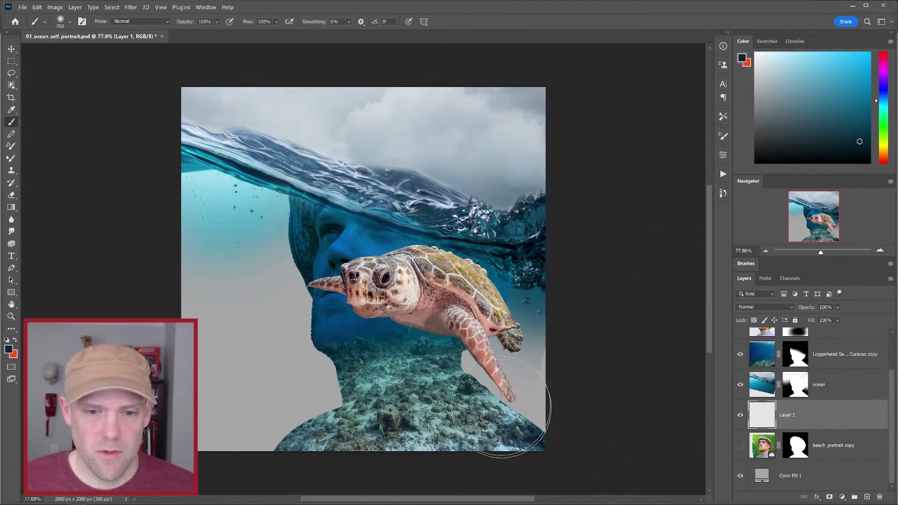
pyautogui.moveTo(522, 407); pyautogui.dragTo(492, 424)
# Enlarge the soft brush and paint the dark teal on Layer 1 over the grey background at the image's lower left
pyautogui.press(']')
pyautogui.press(']')
pyautogui.press(']')
pyautogui.press(']')
pyautogui.press(']')
pyautogui.press(']')
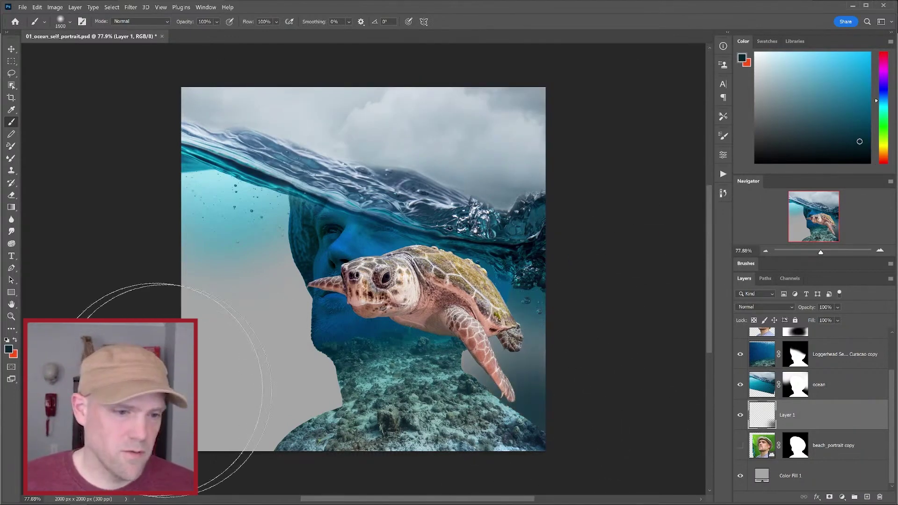
pyautogui.click(201, 402)
# Choose a lighter teal and paint it on Layer 1 across the remaining grey beside the silhouette, reducing the brush to 1300 px
pyautogui.click(852, 115)
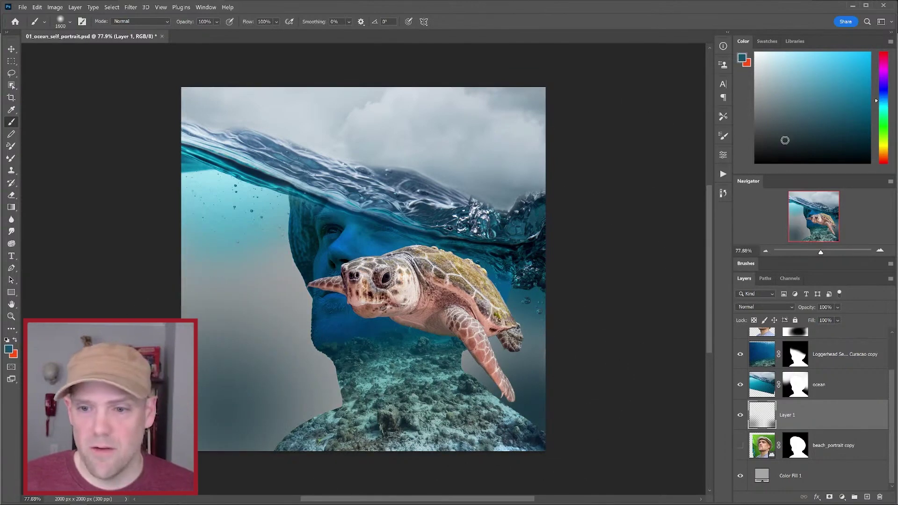
pyautogui.click(262, 411)
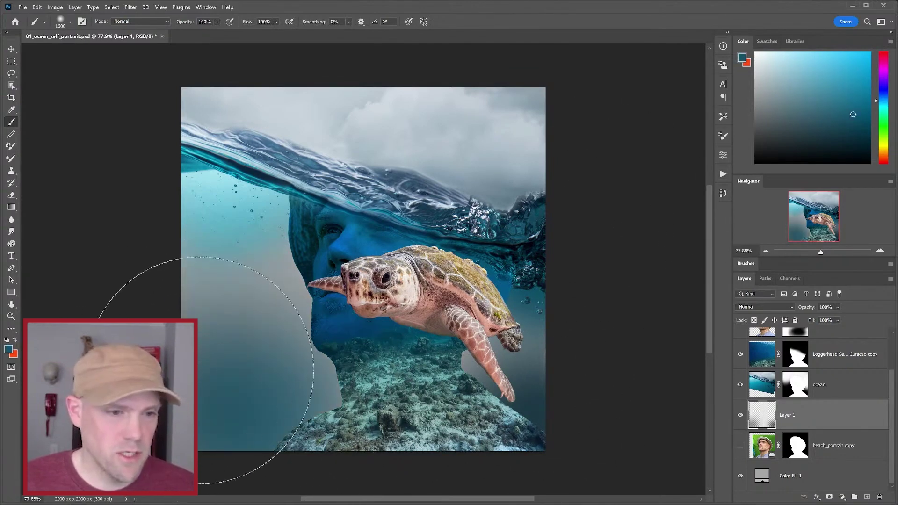
pyautogui.click(190, 349)
pyautogui.press('[')
pyautogui.press('[')
pyautogui.press('[')
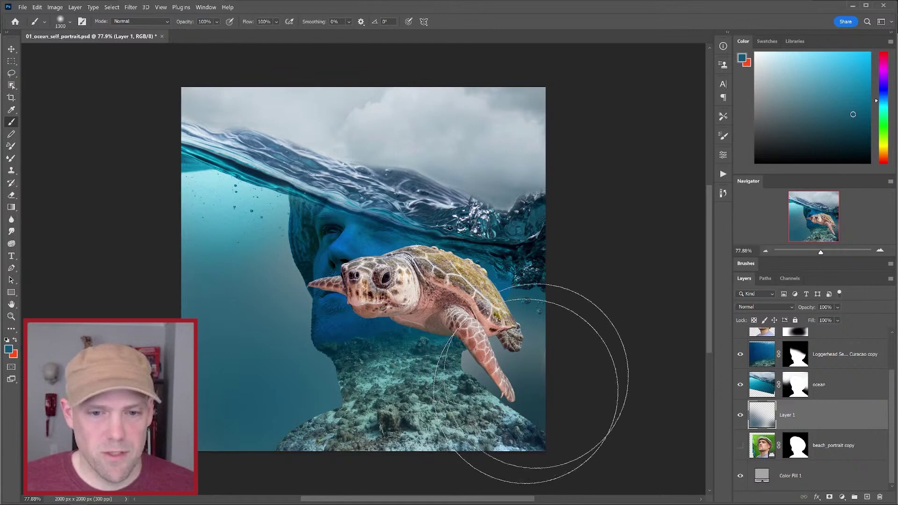
# Select the beach_portrait and underwater background copy layers together and shift them left so the man's face clears the turtle
pyautogui.press('v')
pyautogui.scroll(3, 882, 348)
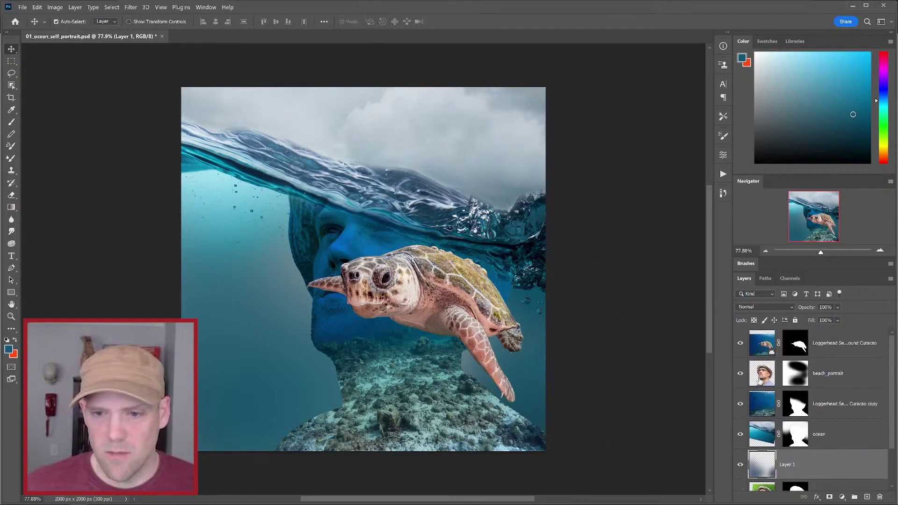
pyautogui.click(759, 379)
pyautogui.keyDown('ctrl'); pyautogui.click(767, 413); pyautogui.keyUp('ctrl')
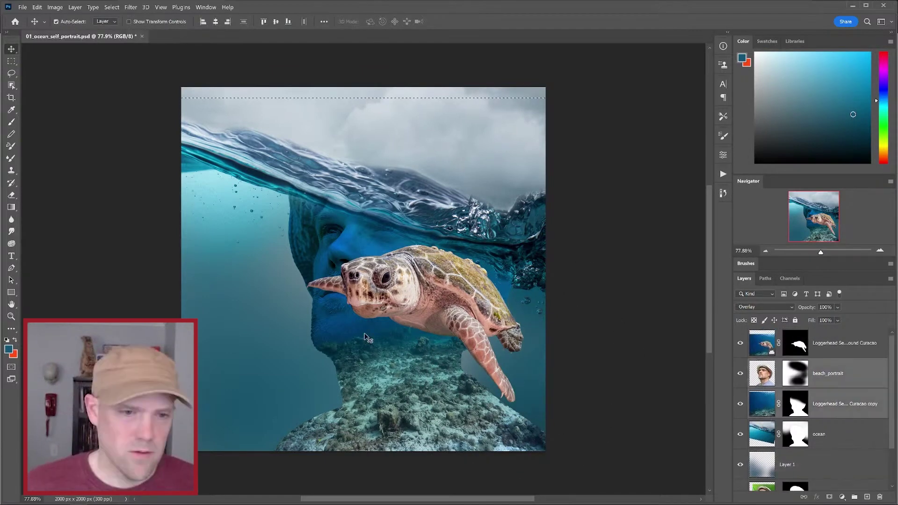
pyautogui.moveTo(362, 335); pyautogui.dragTo(327, 336)
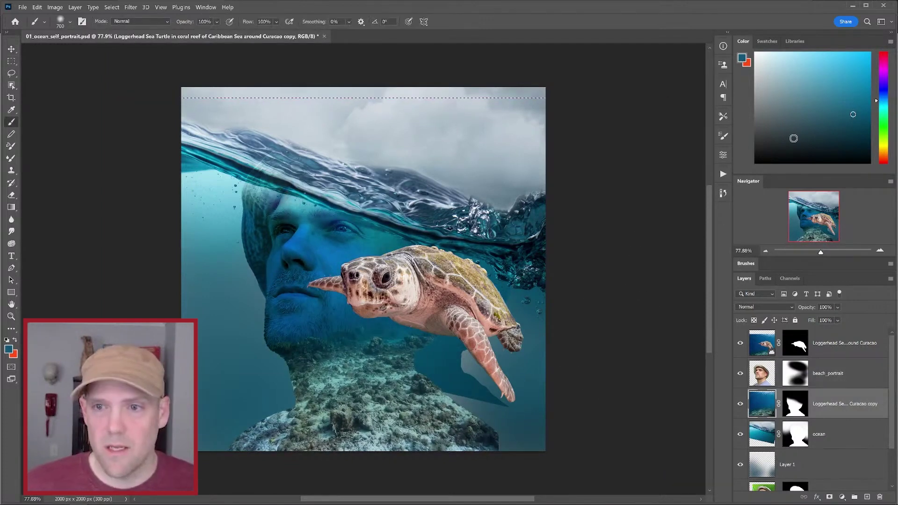
# Paint white with a 700 px soft brush on the underwater background's mask to extend the reef beneath the turtle to the right edge
pyautogui.moveTo(794, 138); pyautogui.dragTo(755, 165)
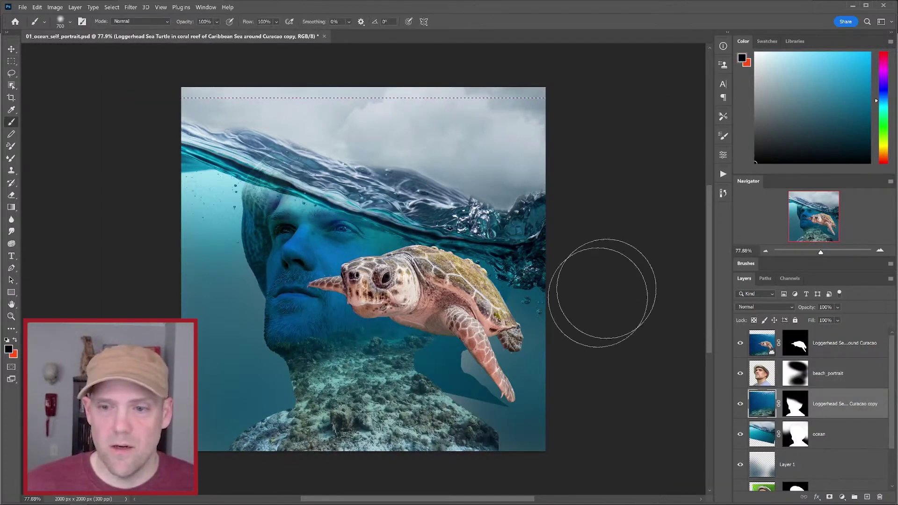
pyautogui.click(794, 403)
pyautogui.moveTo(477, 418)
pyautogui.mouseDown()
pyautogui.moveTo(424, 386)
pyautogui.moveTo(473, 419)
pyautogui.mouseUp()
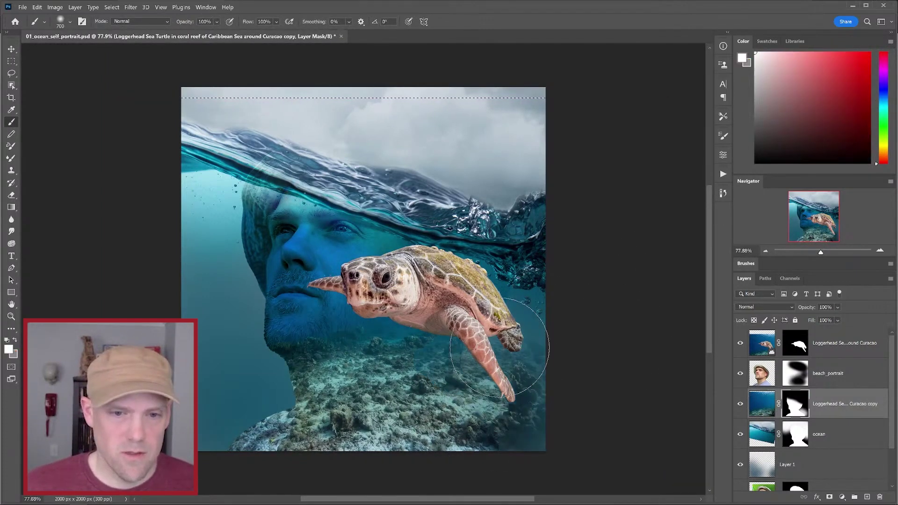